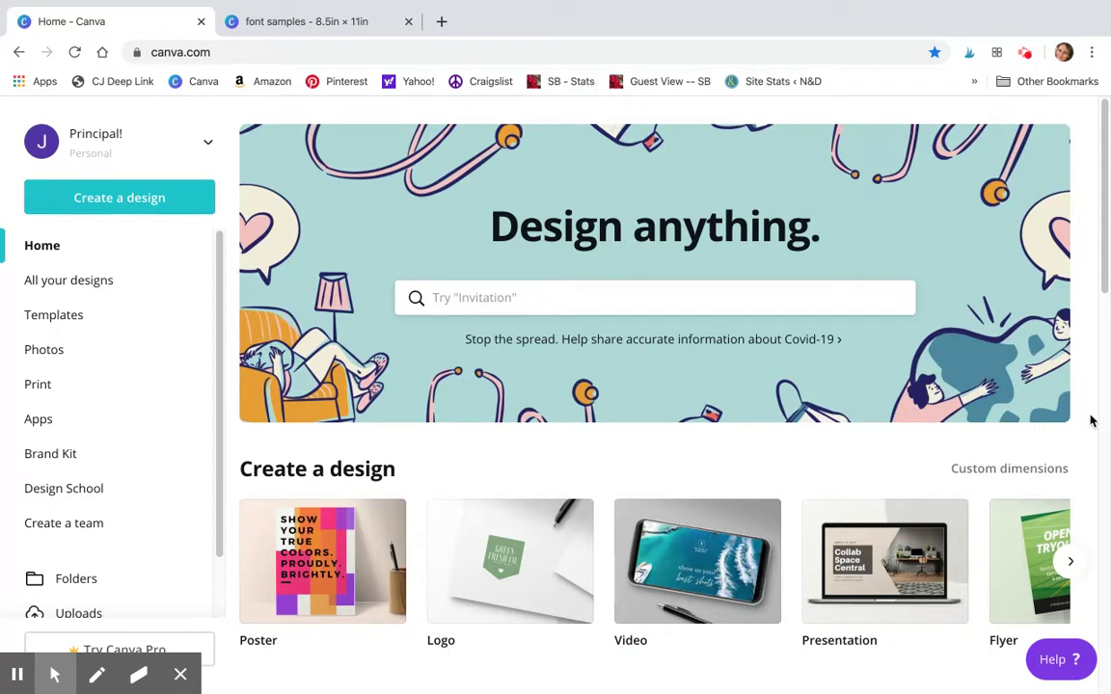
- Start a new custom-size design of 8.5 × 11 inches
left_click(181, 674)
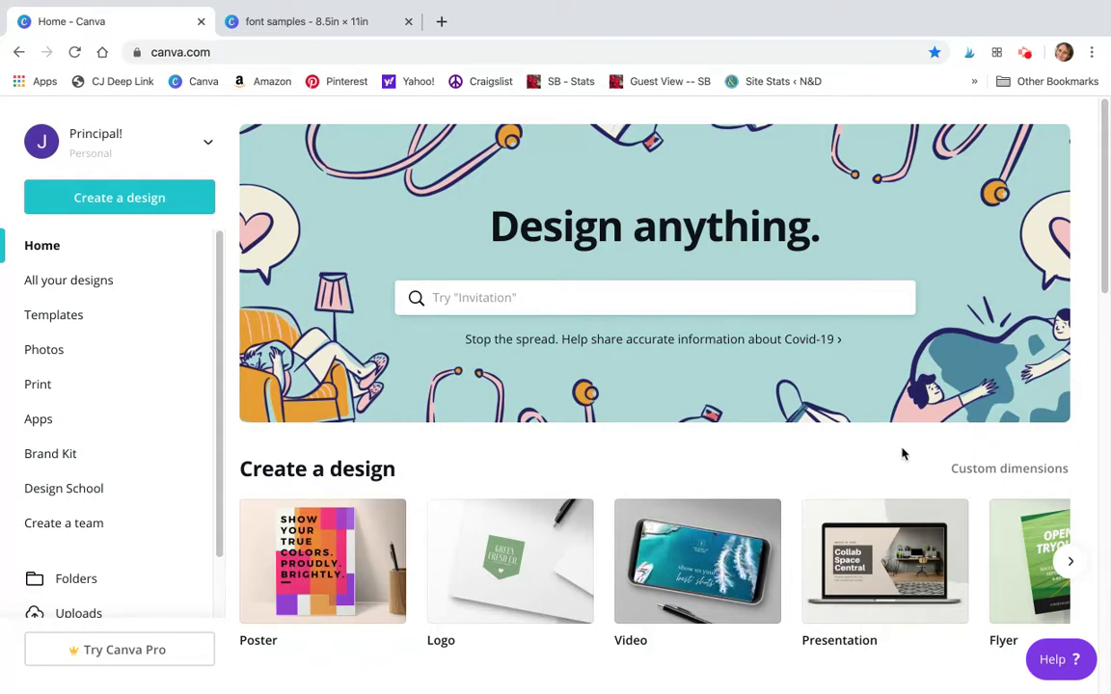
left_click(152, 198)
left_click(113, 233)
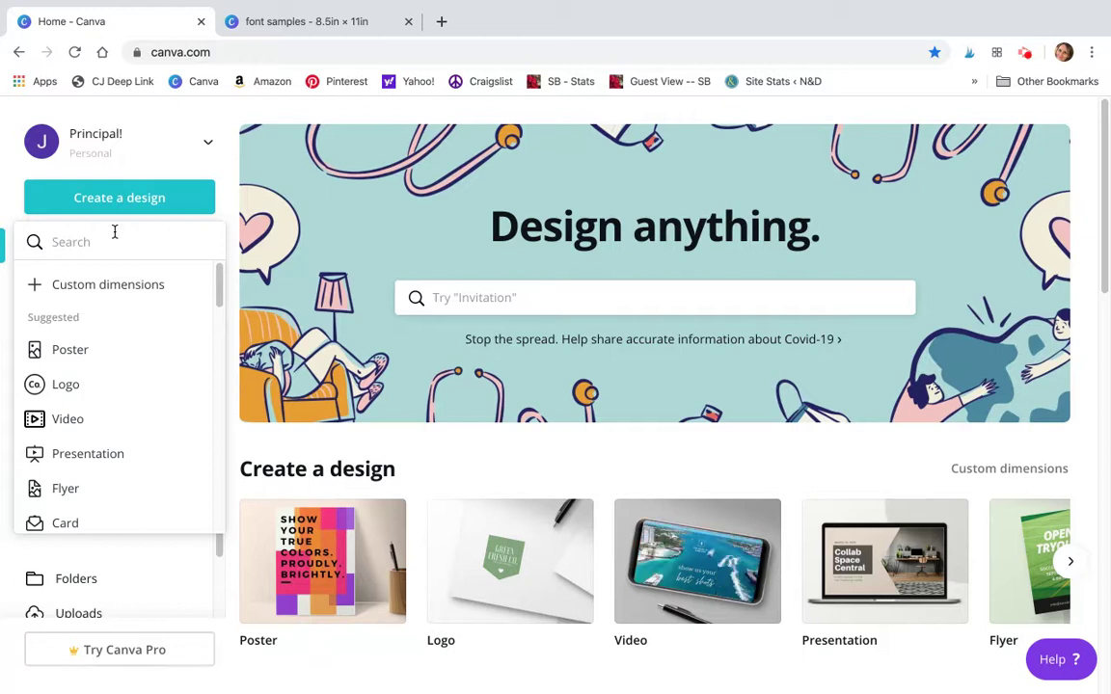
type("8.5")
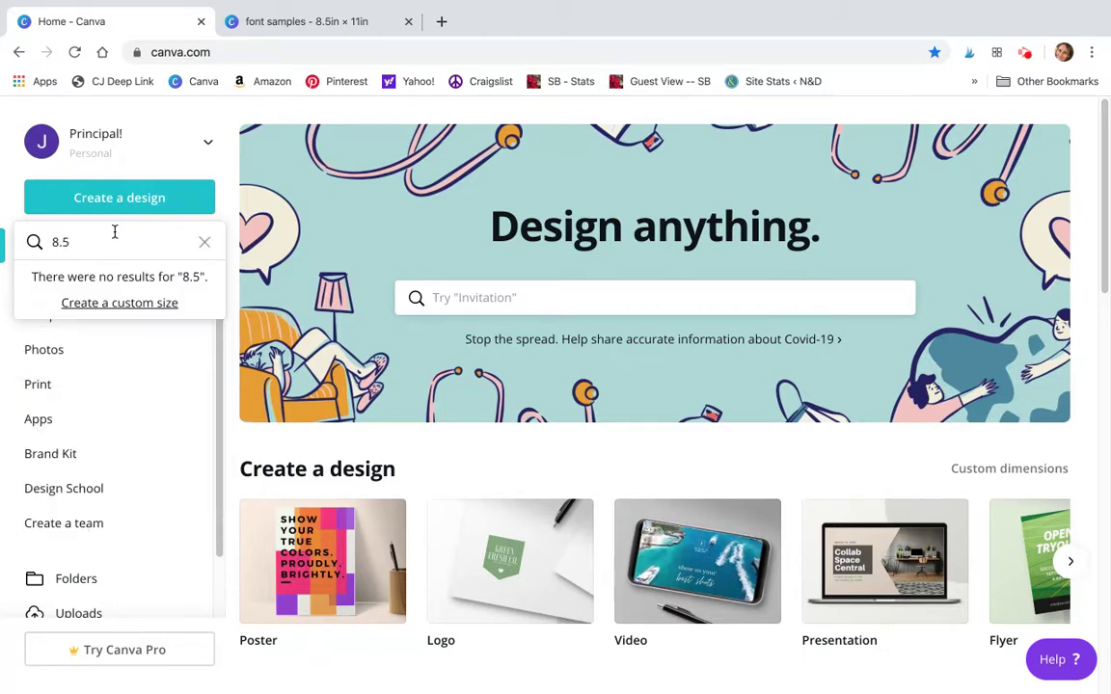
key("BackSpace")
key("BackSpace")
key("BackSpace")
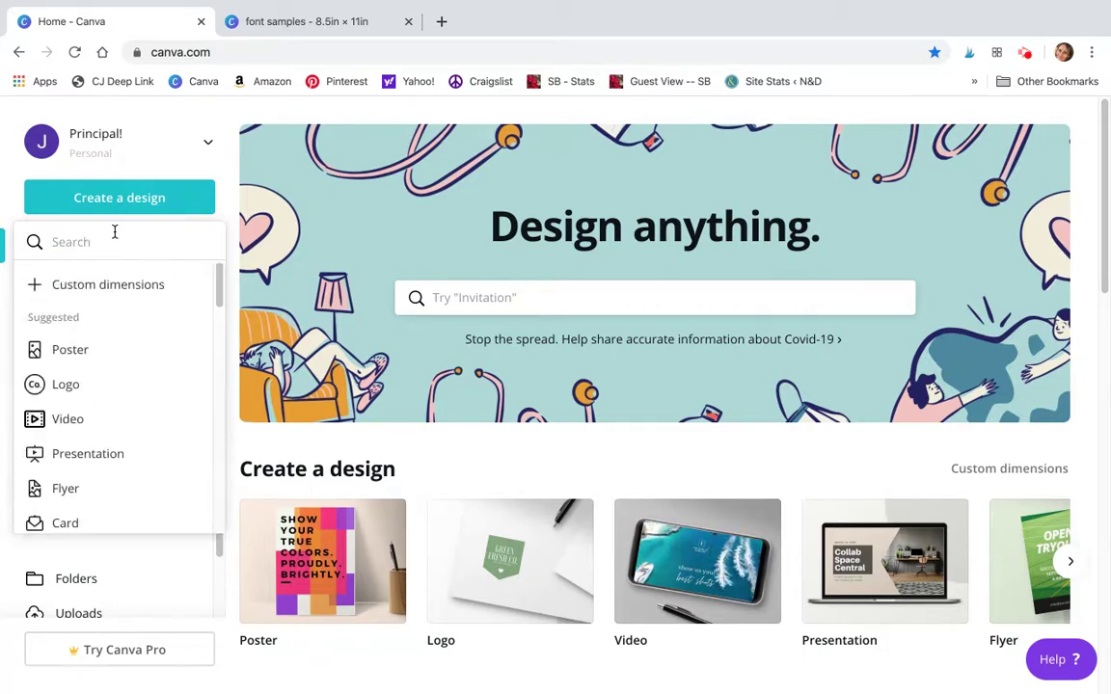
left_click(89, 285)
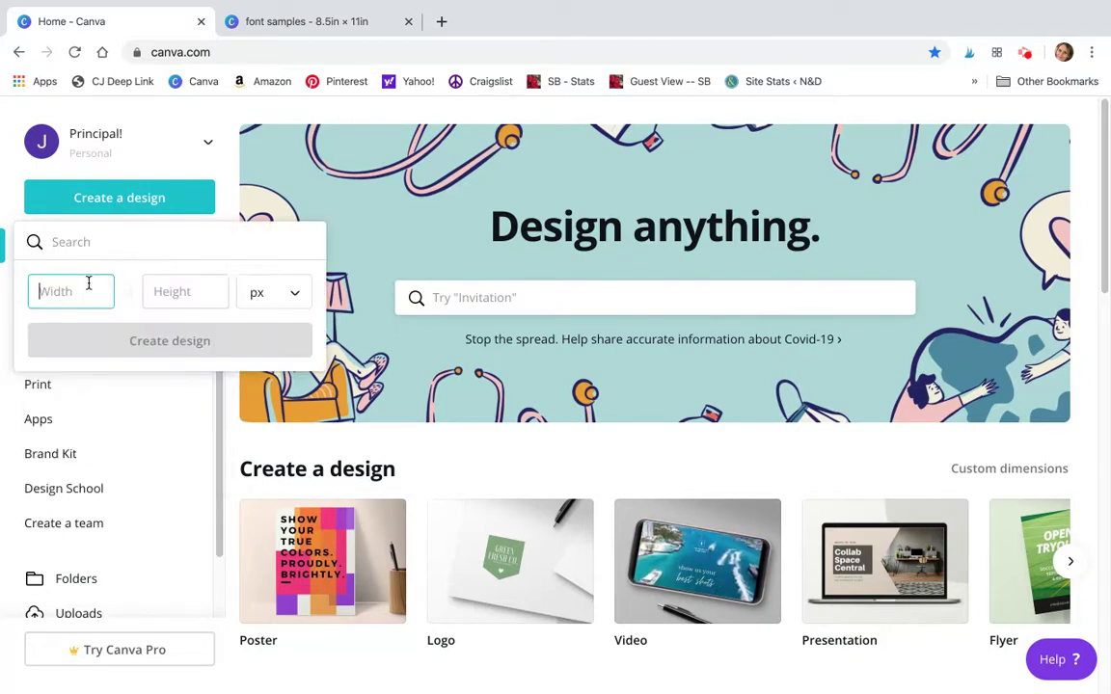
left_click(266, 296)
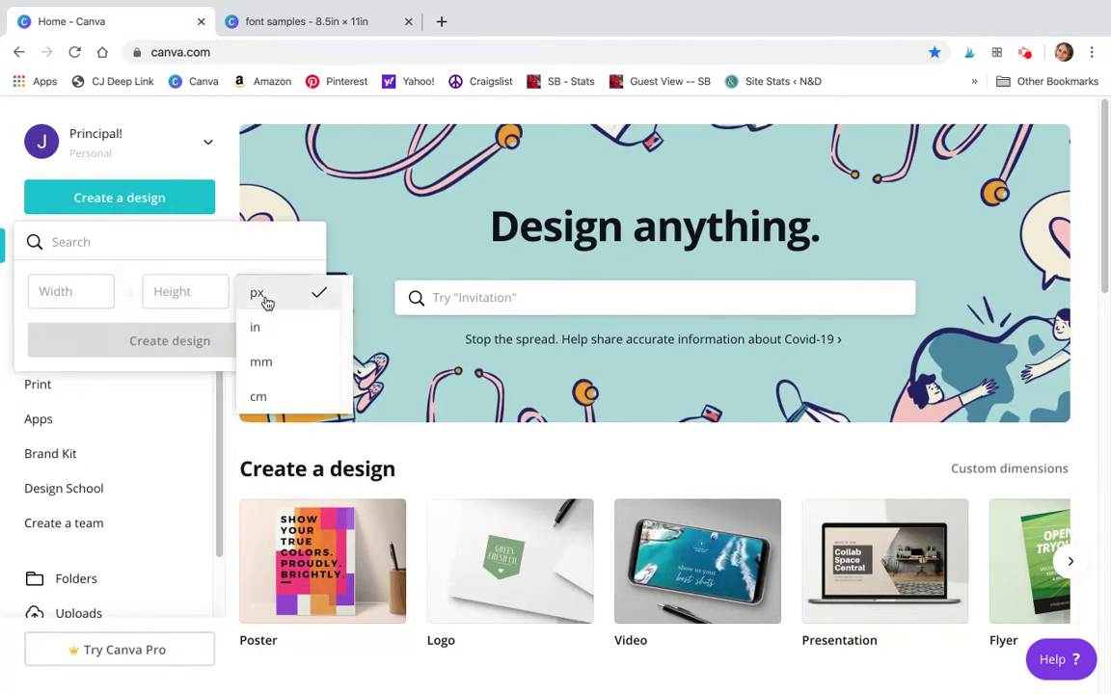
left_click(258, 327)
left_click(83, 298)
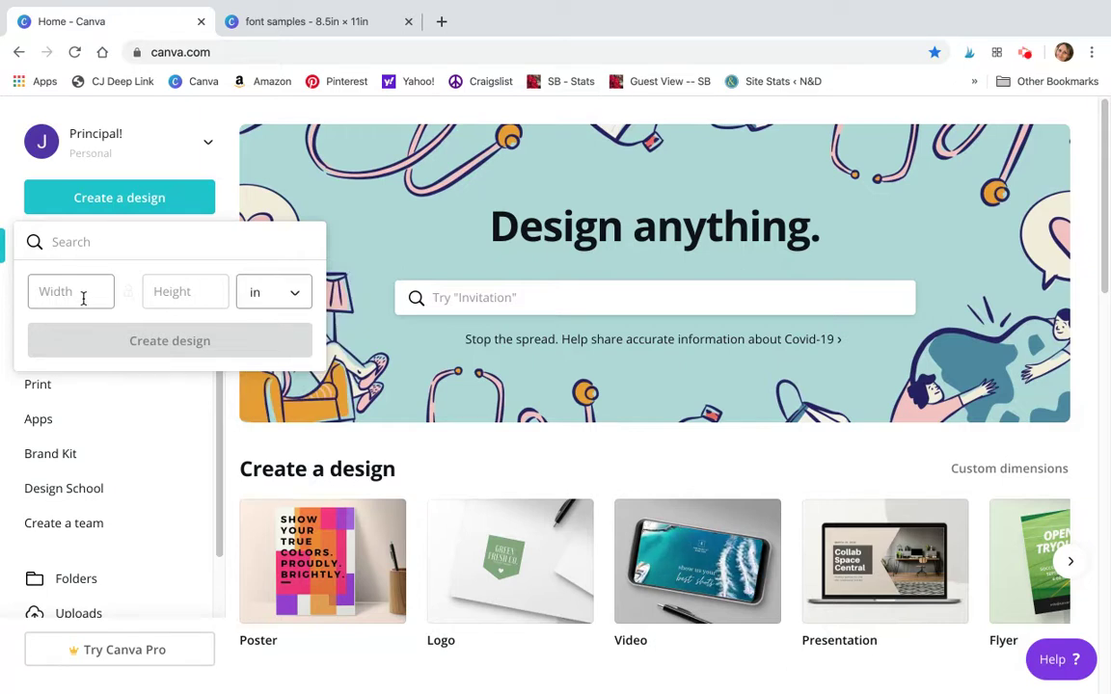
type("8.5")
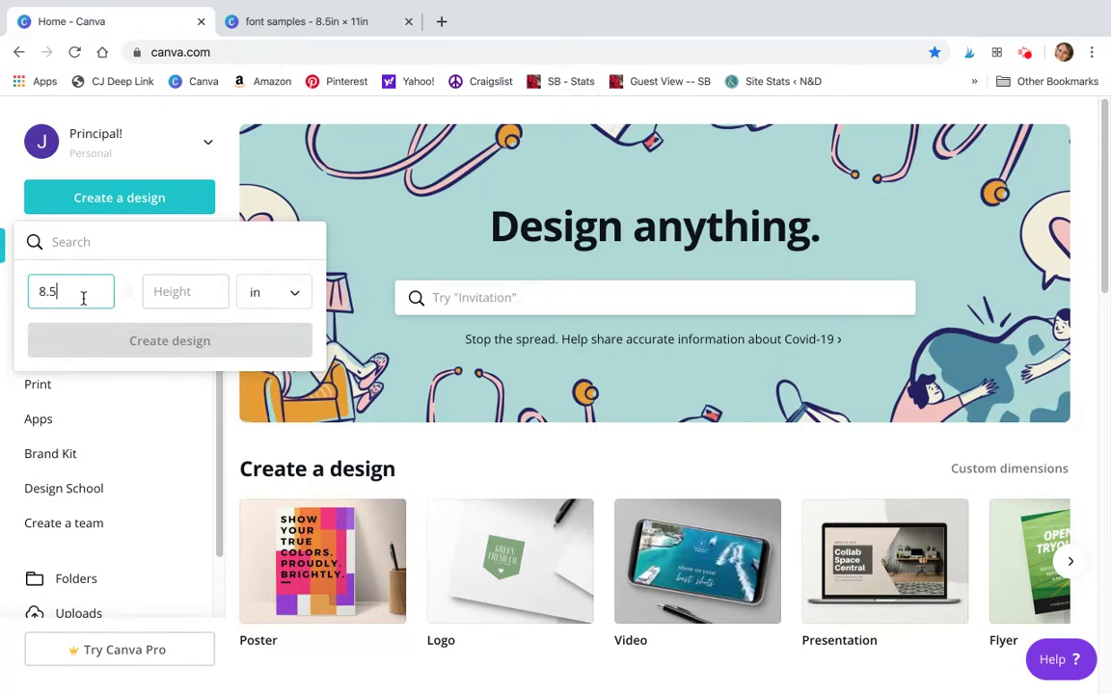
left_click(180, 292)
type("11")
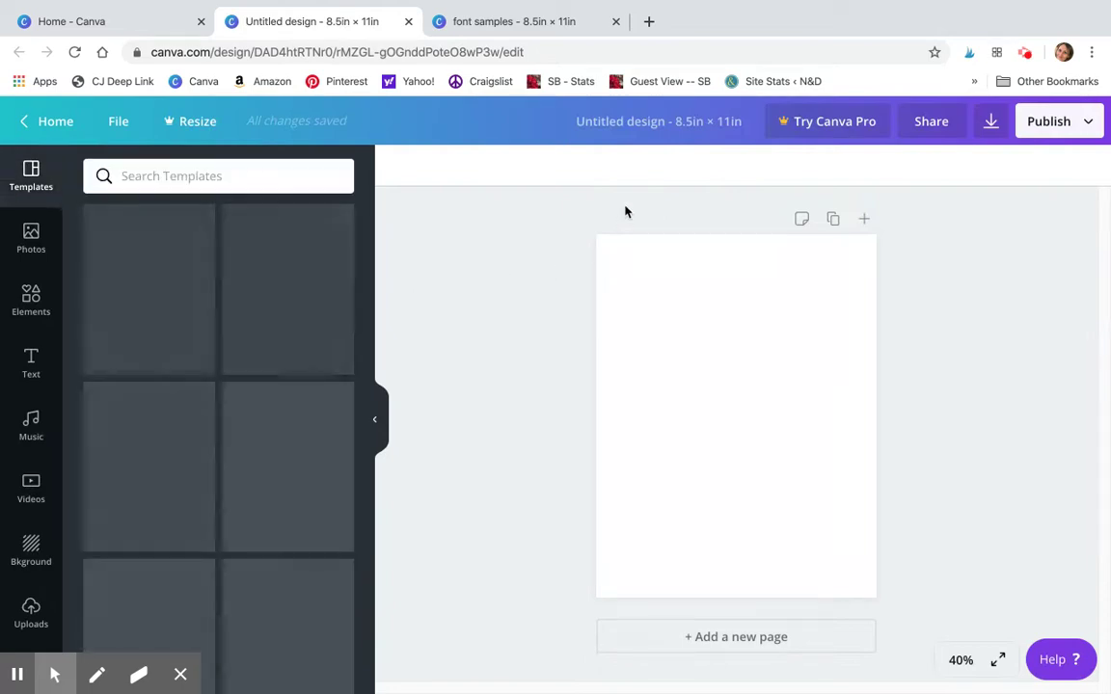
- Change the untitled design's name to 'font love'
left_click(642, 124)
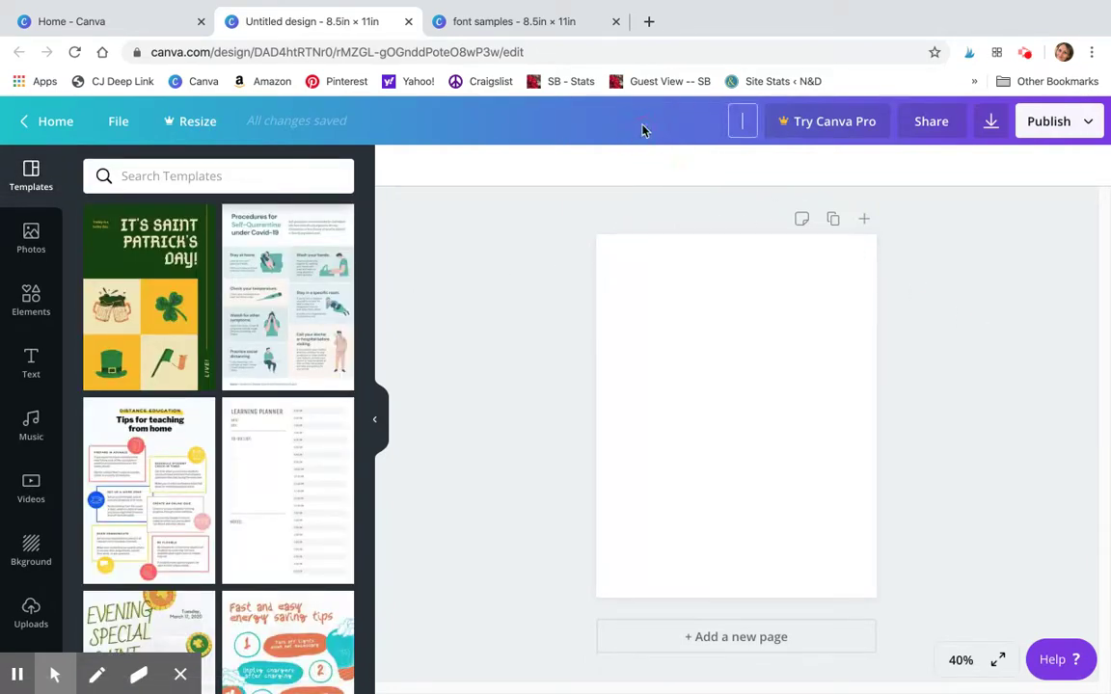
type("font love")
left_click(667, 327)
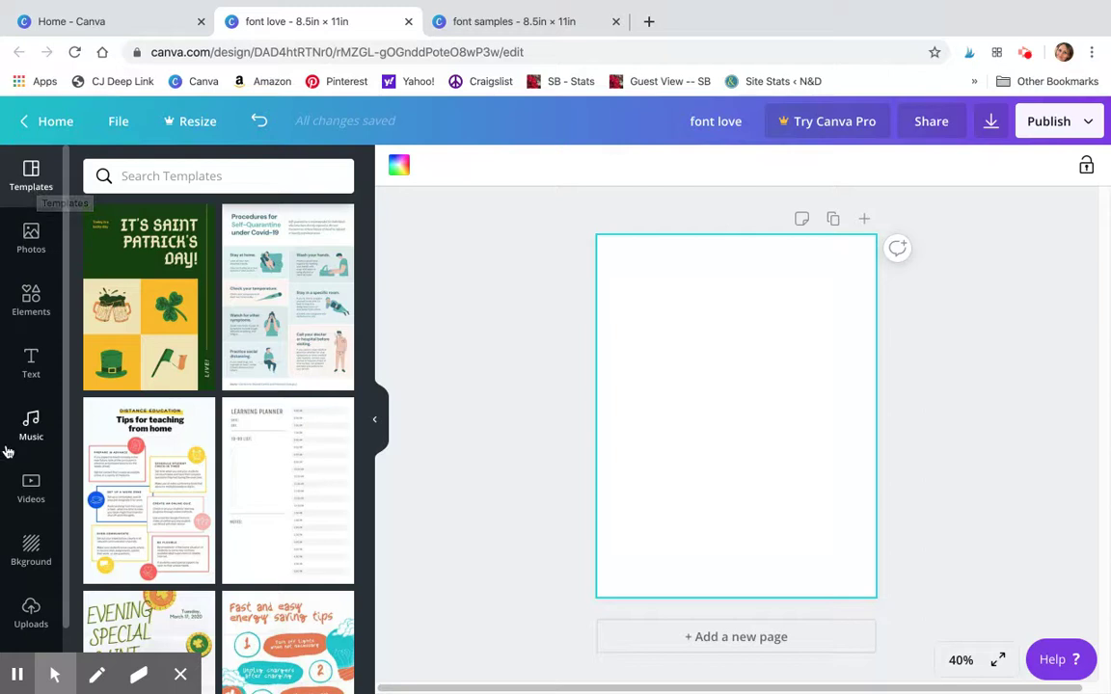
- Search the stock photos for 'bird' and browse the results
left_click(180, 674)
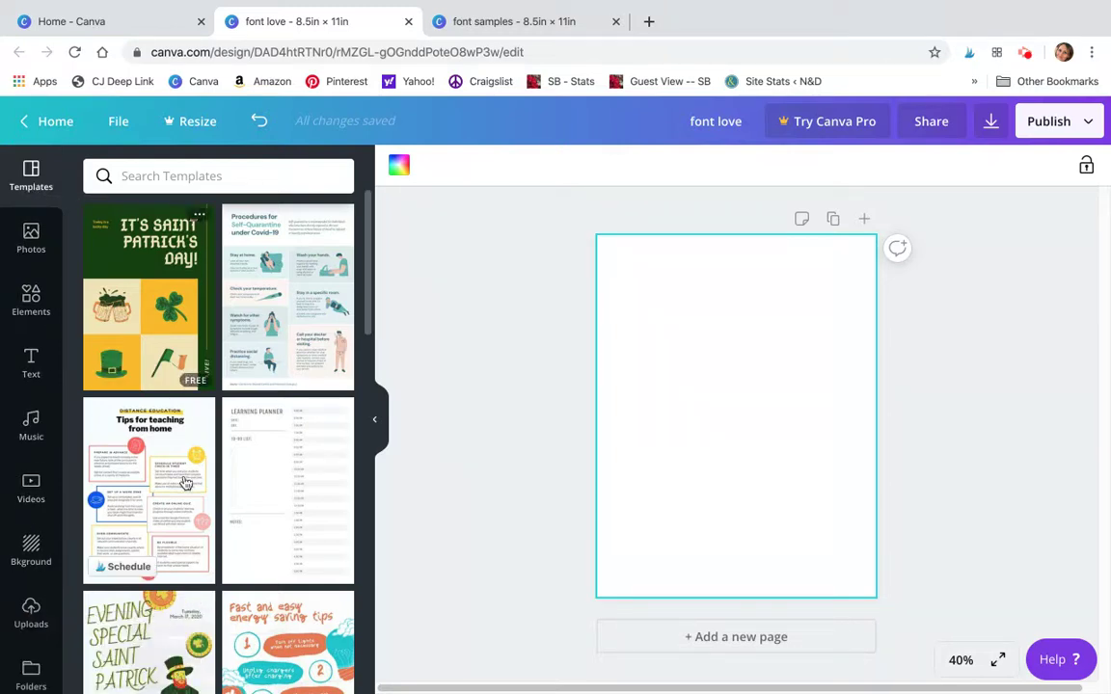
left_click(31, 237)
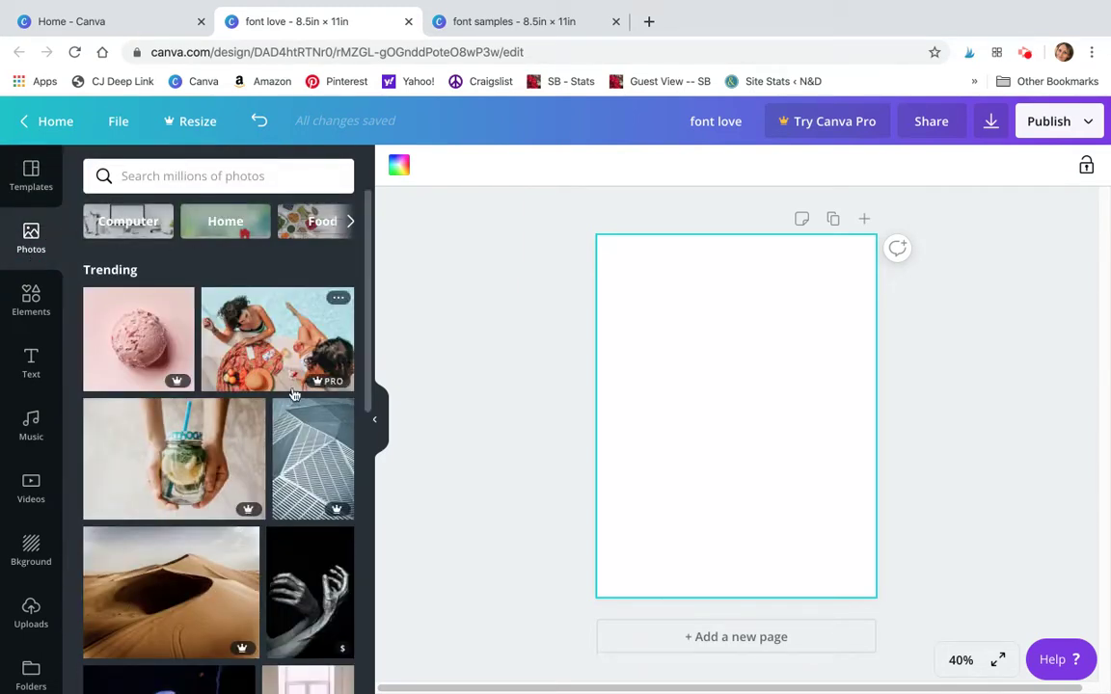
left_click(276, 176)
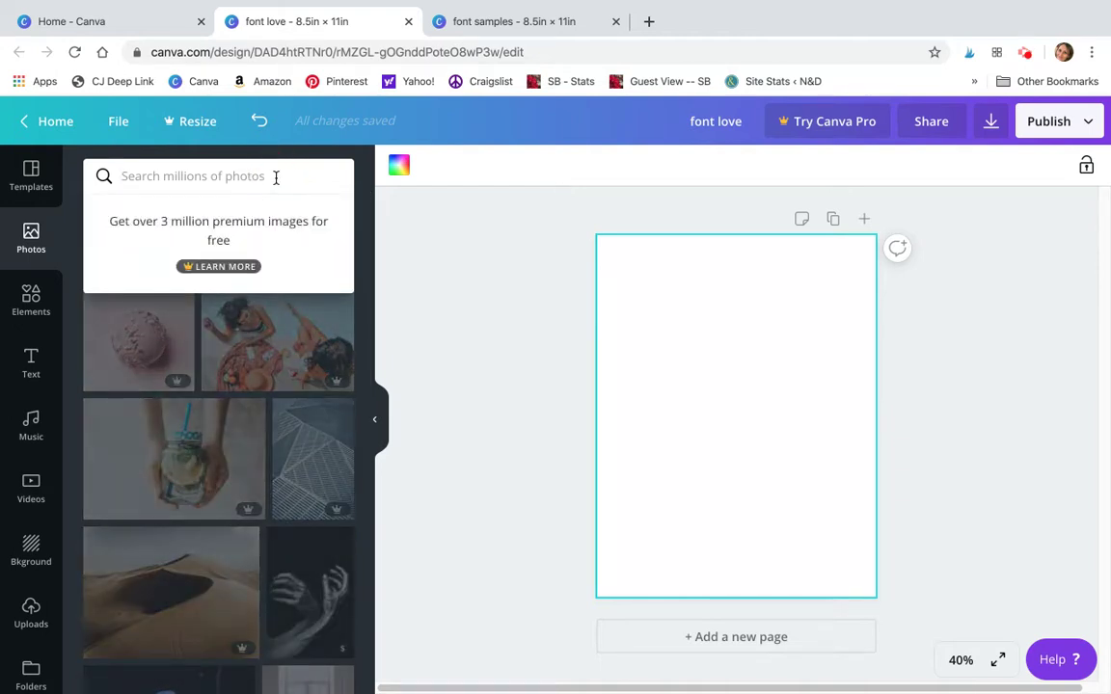
type("bird")
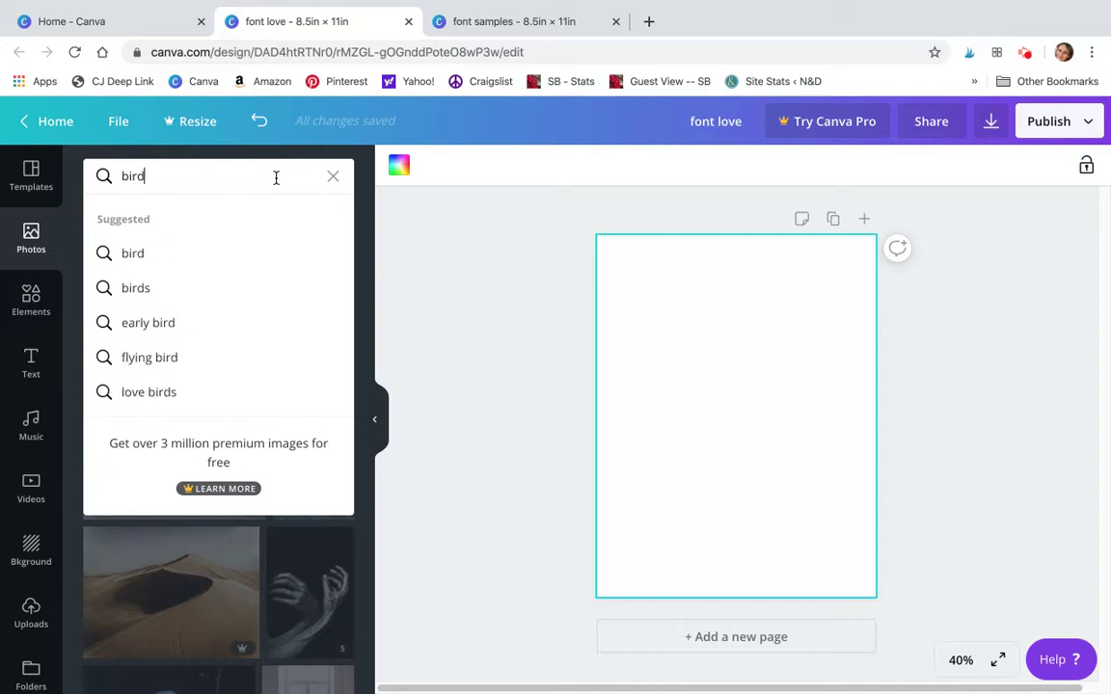
key("Return")
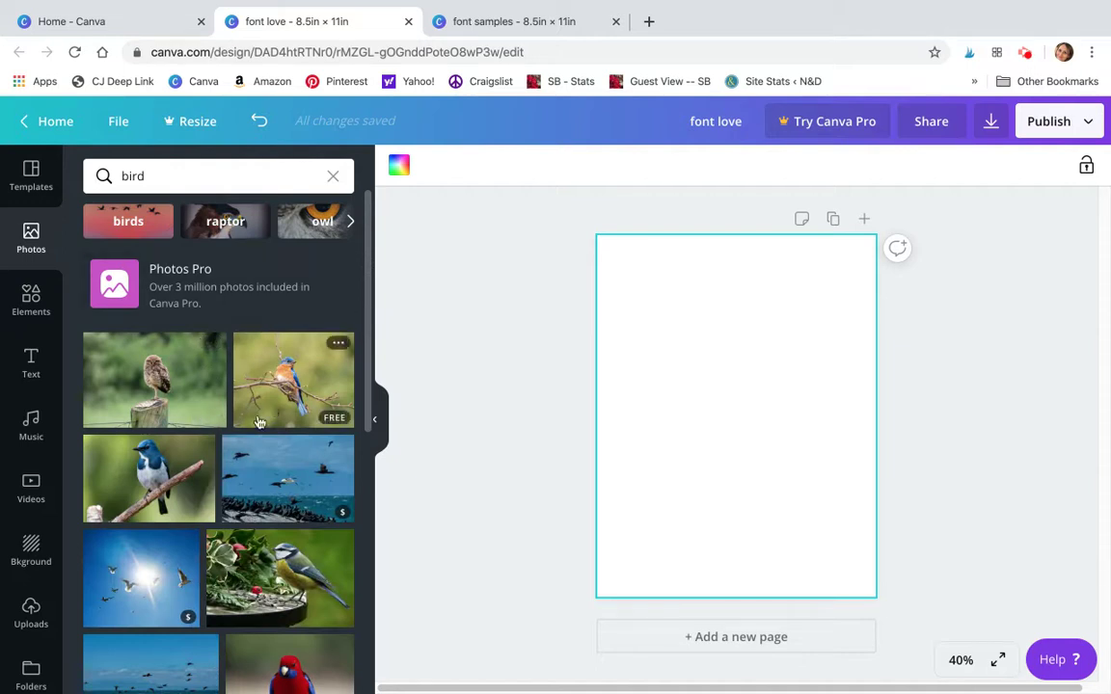
scroll(242, 482, "down", 5)
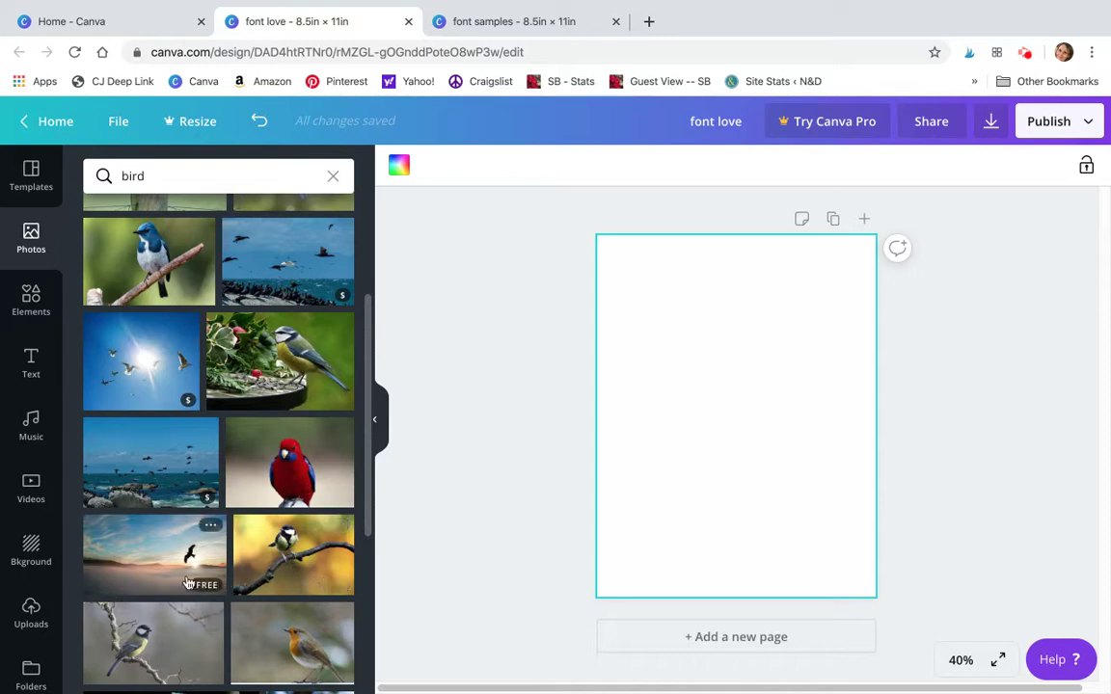
scroll(169, 386, "up", 5)
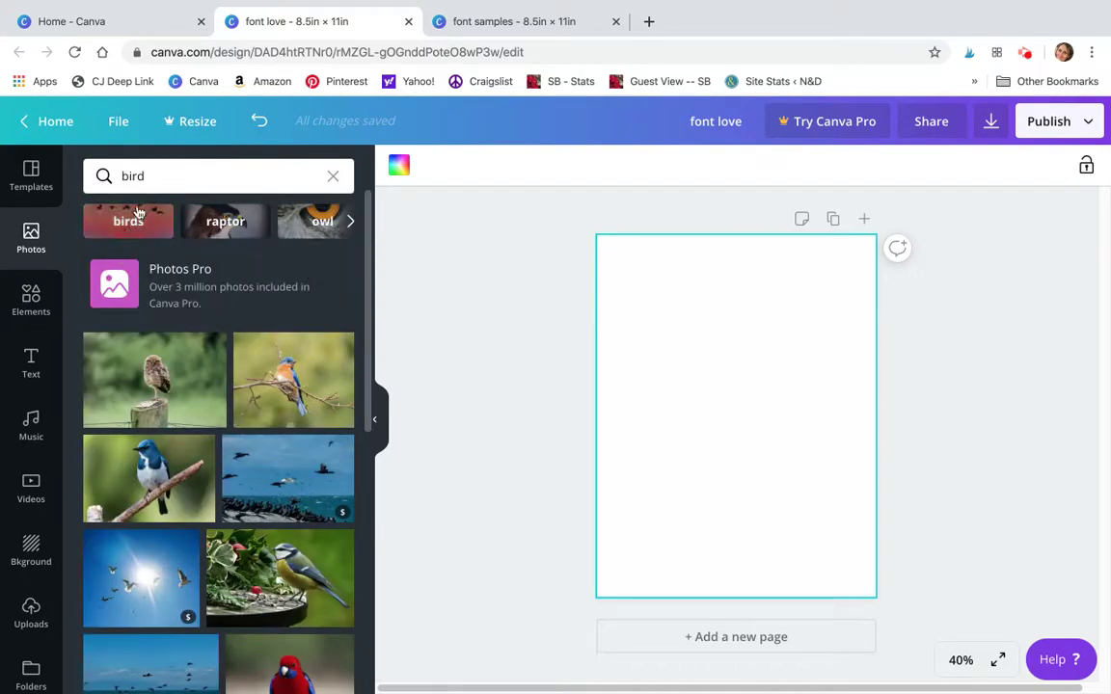
- Browse through the graphic elements library
left_click(27, 299)
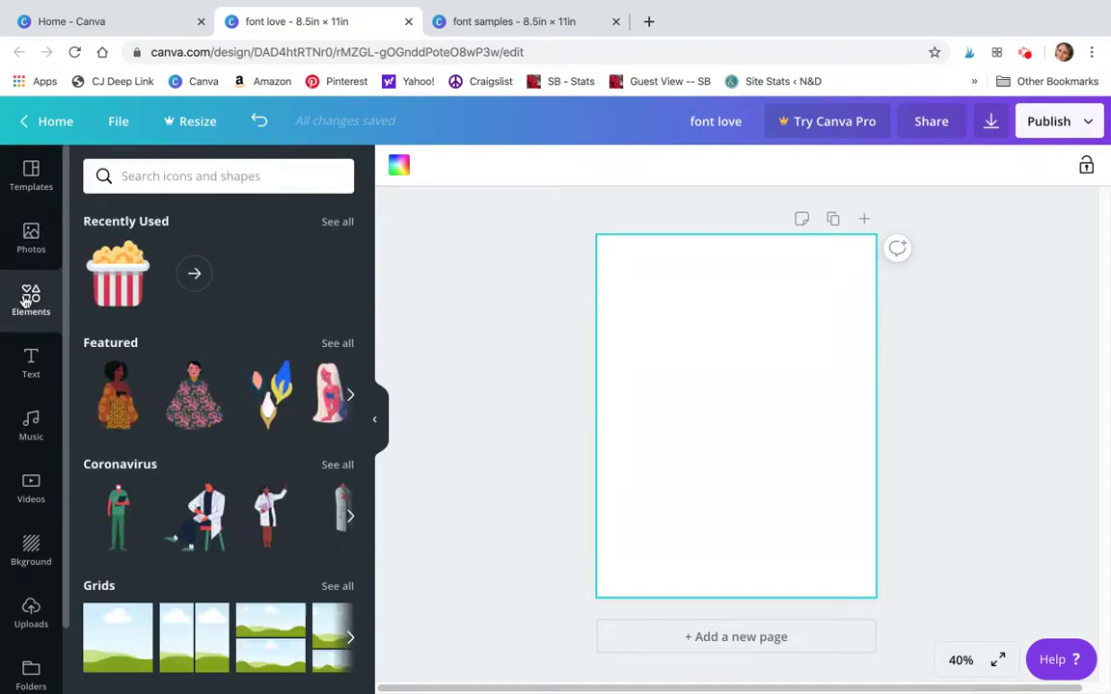
scroll(145, 404, "down", 3)
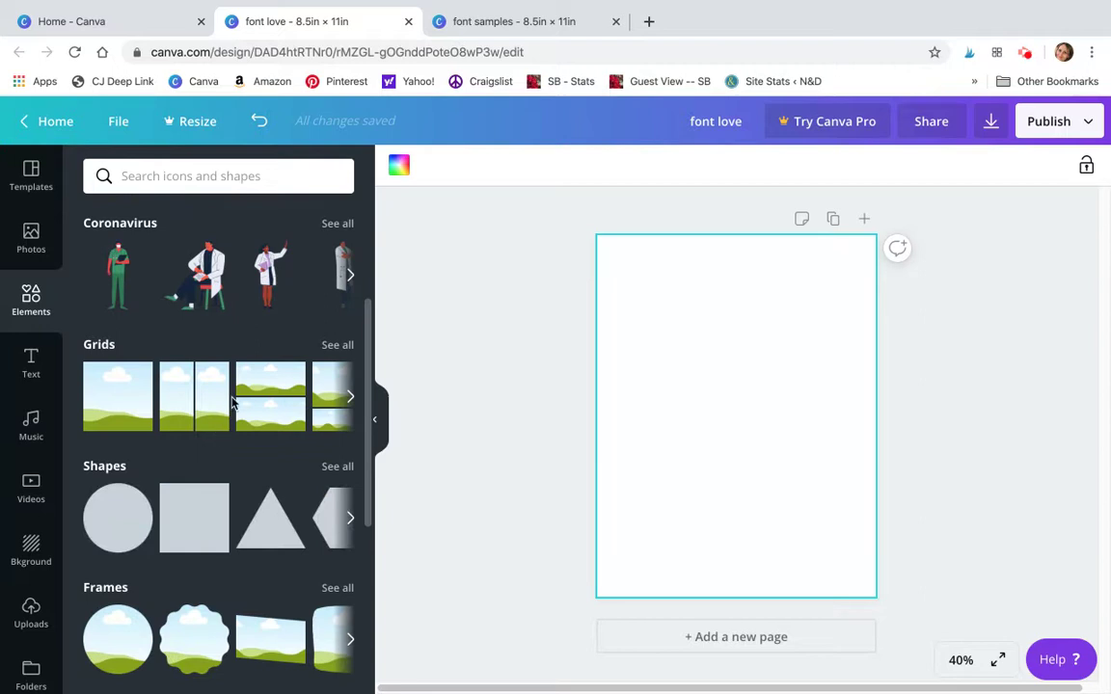
scroll(221, 417, "down", 1)
scroll(229, 453, "up", 1)
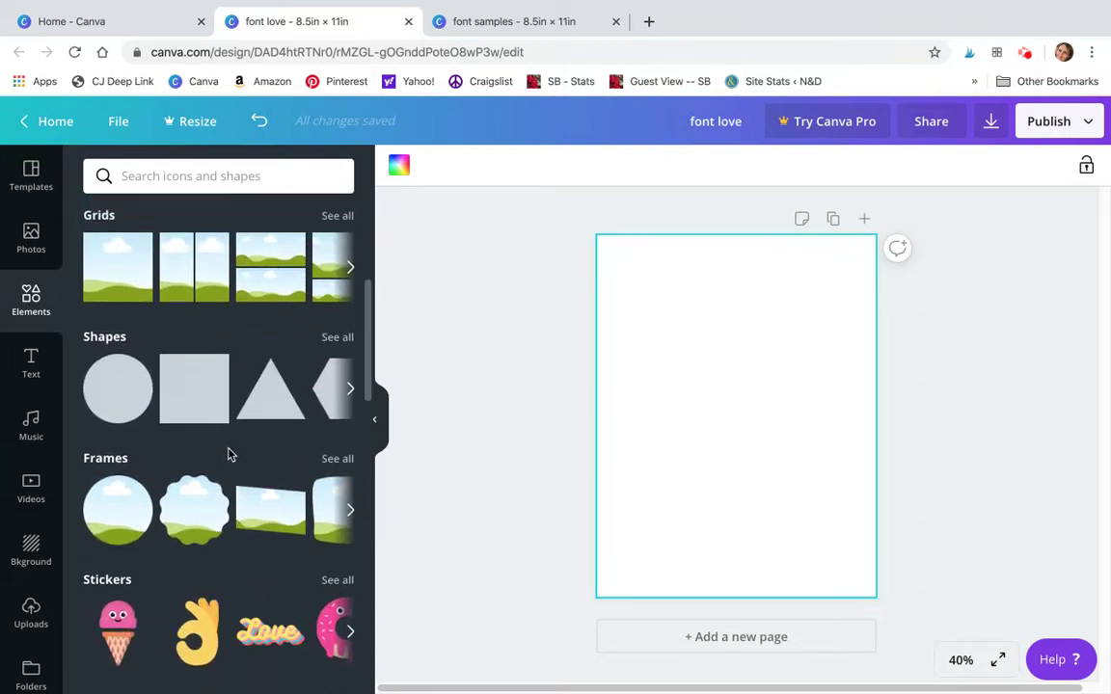
scroll(229, 453, "down", 5)
scroll(229, 453, "up", 8)
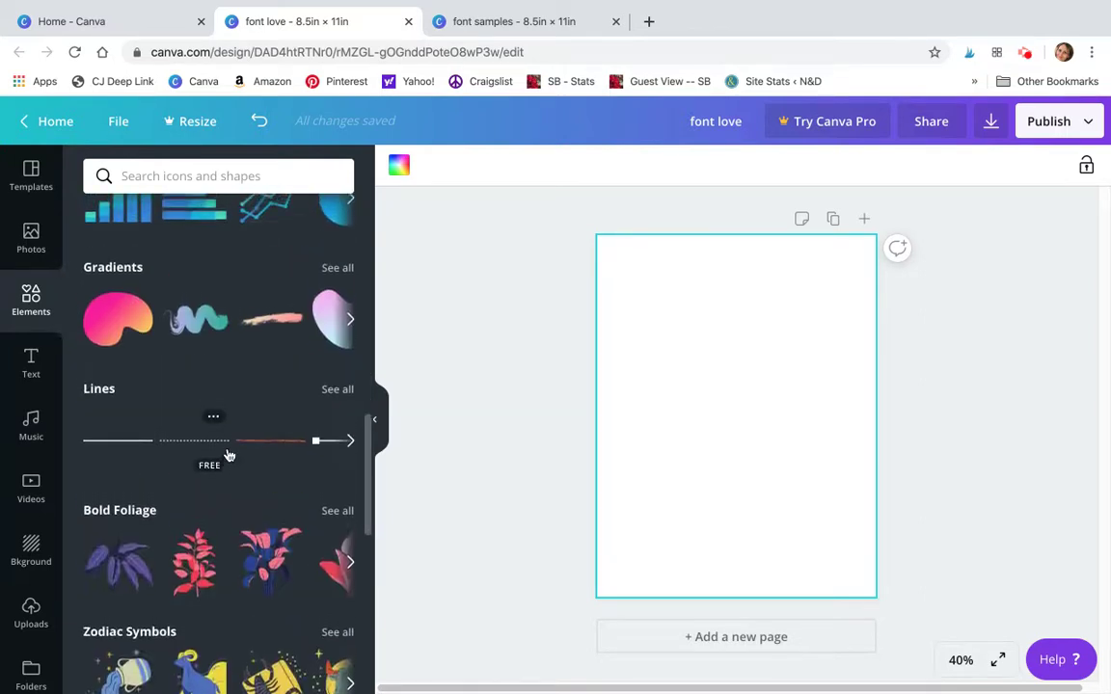
scroll(193, 415, "up", 1)
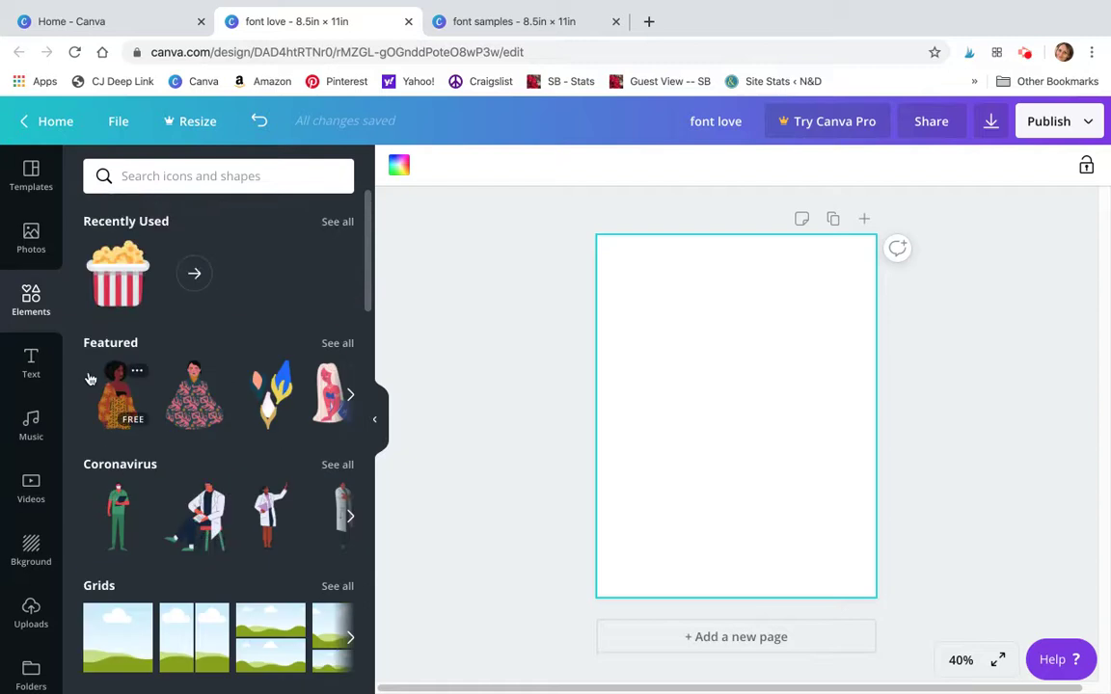
- Add an 'Add a heading' text box to the page
left_click(30, 363)
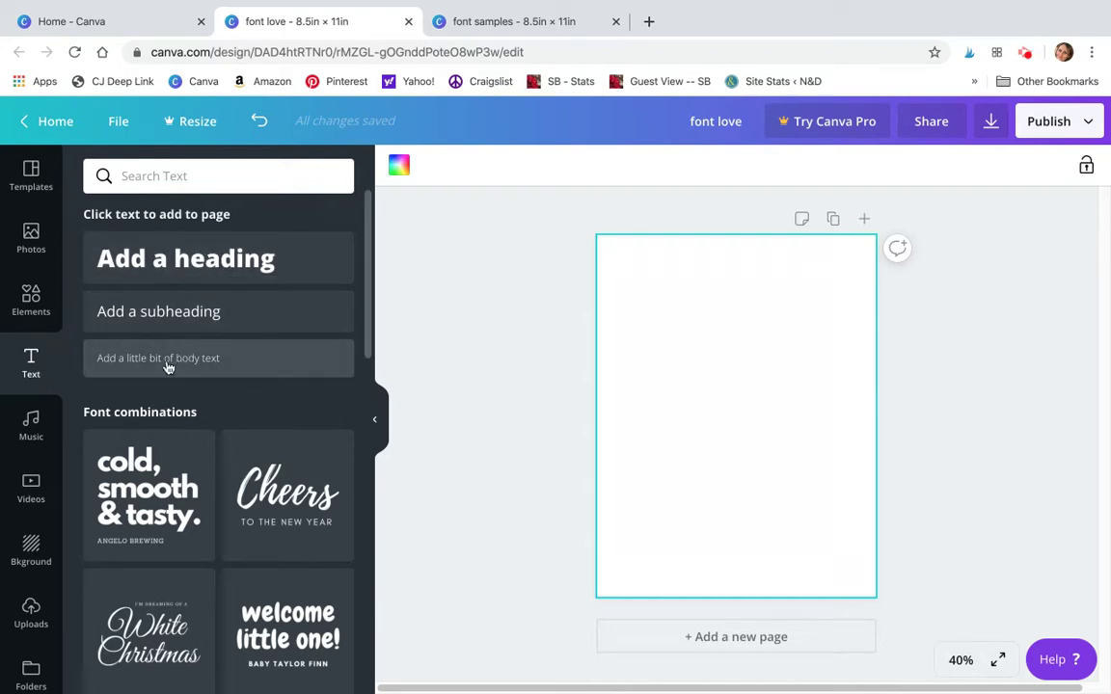
left_click(212, 260)
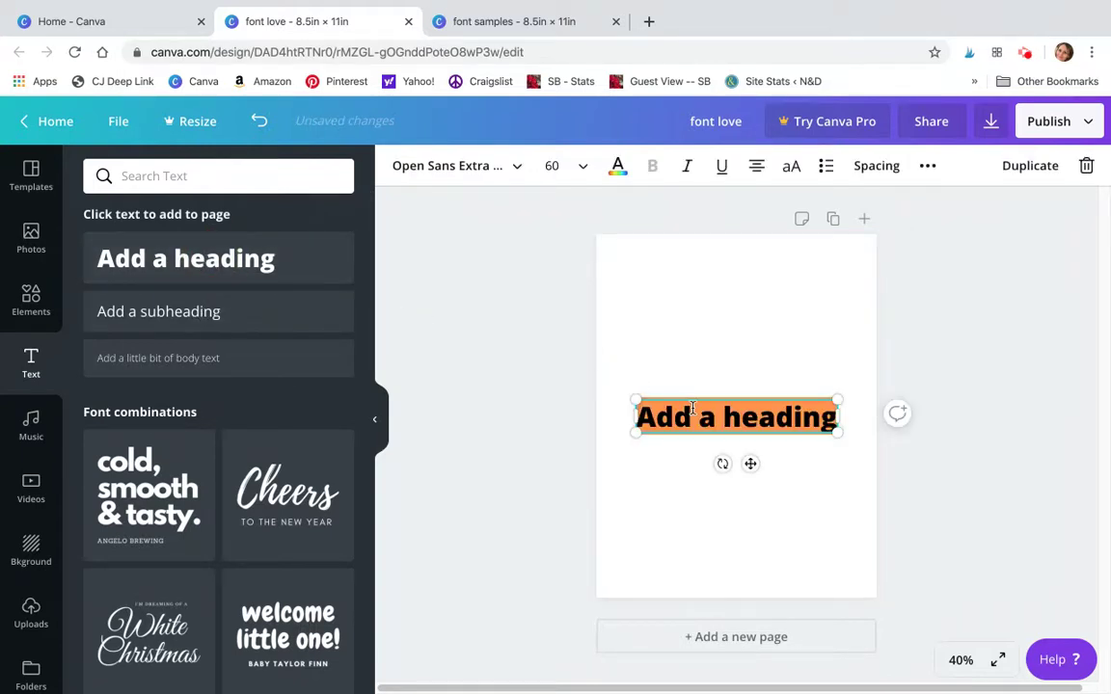
left_click(552, 165)
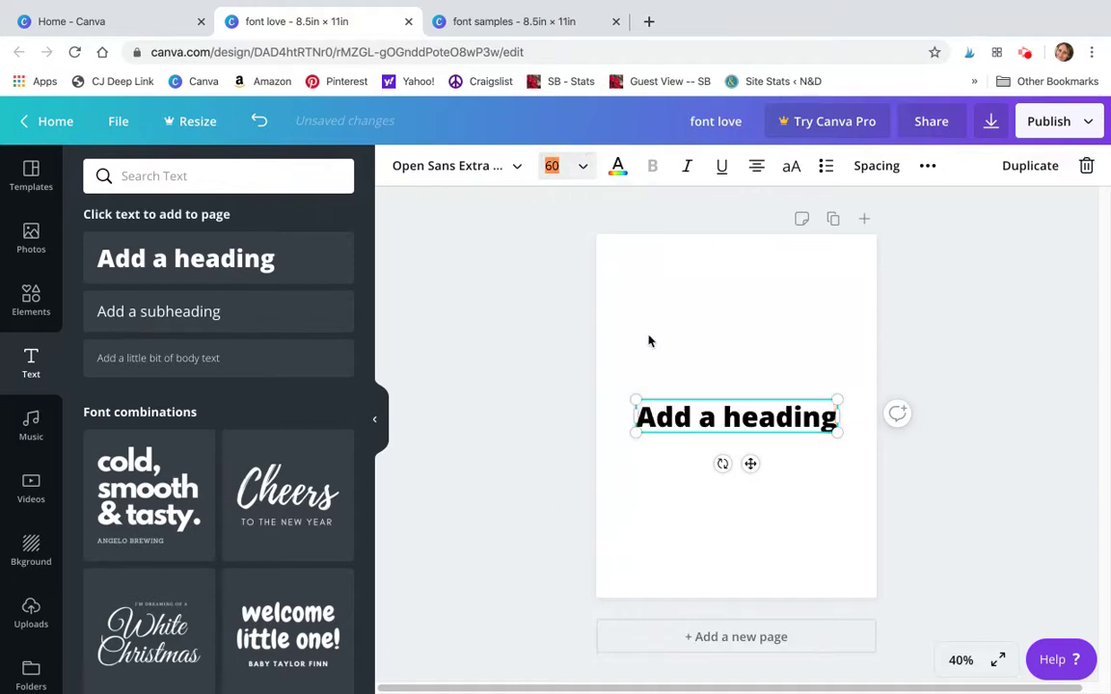
- Resize the heading box and move it to the top of the page
left_click(658, 388)
left_click(644, 414)
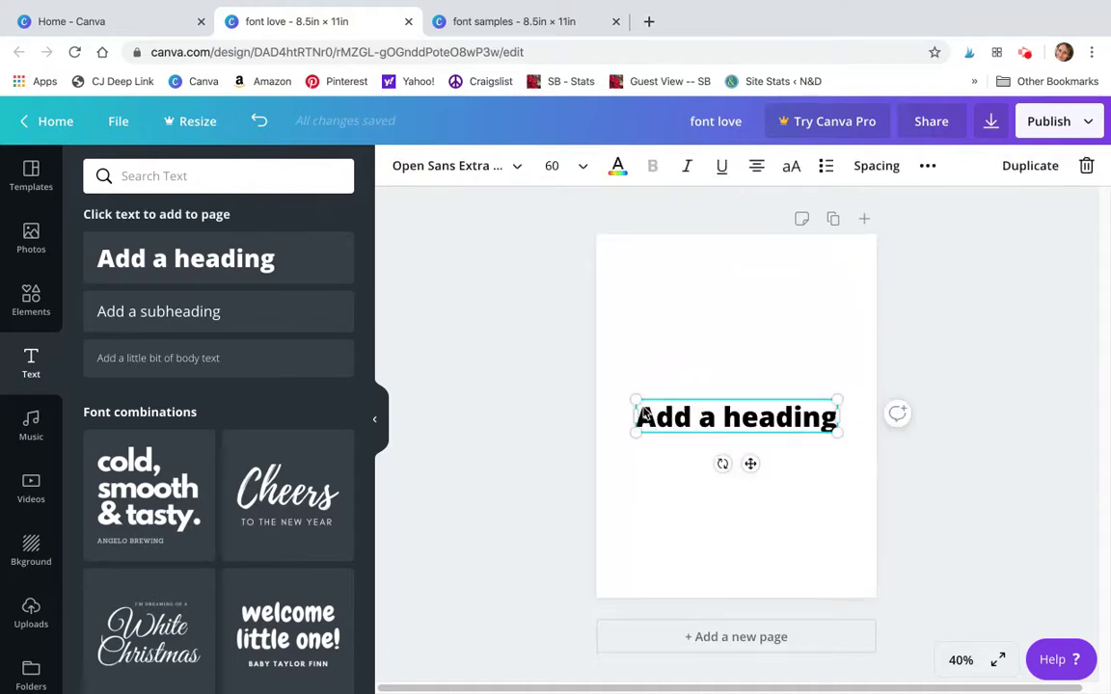
mouse_move(635, 401)
left_mouse_down()
mouse_move(612, 379)
mouse_move(638, 399)
left_mouse_up()
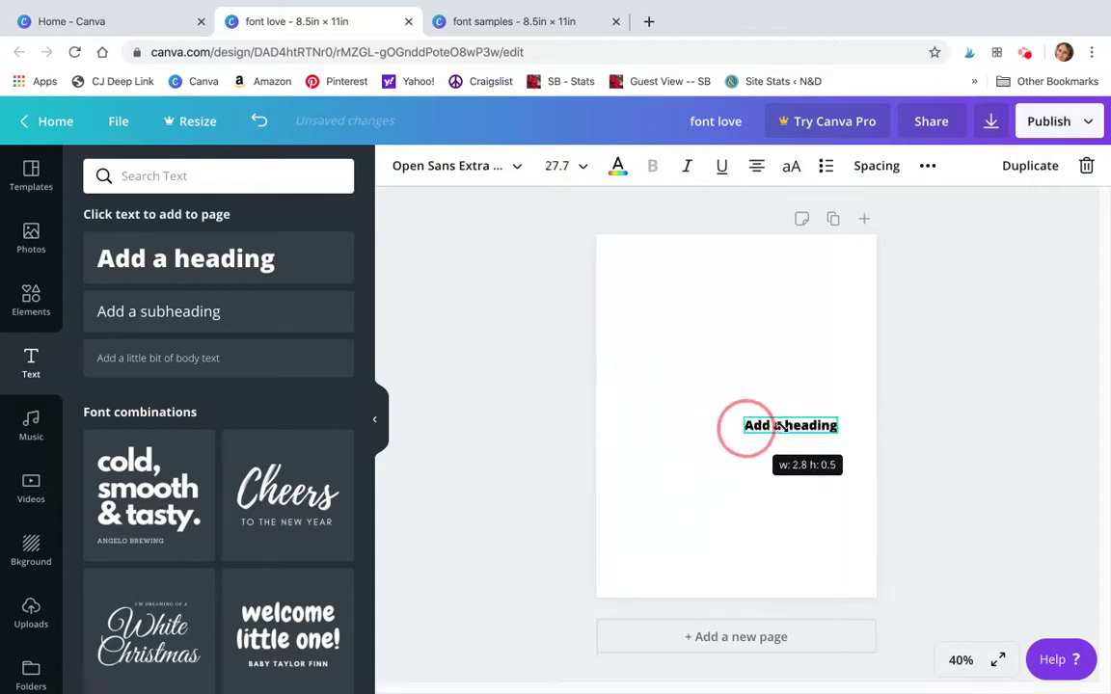
left_click_drag(789, 424, 622, 403)
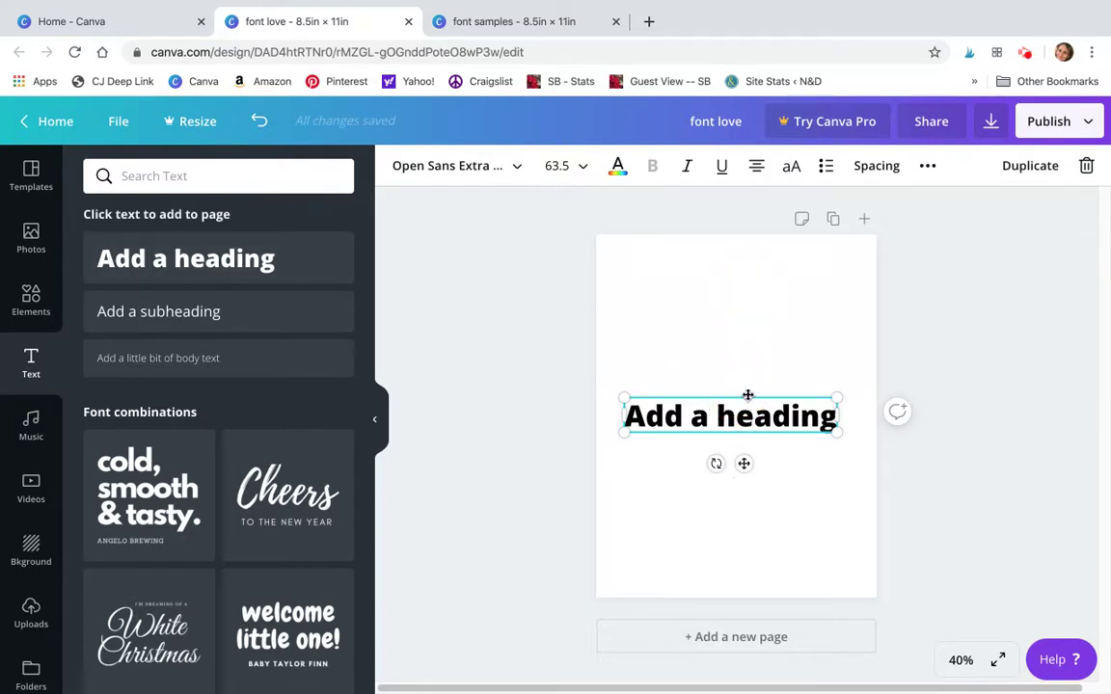
left_click_drag(747, 395, 737, 246)
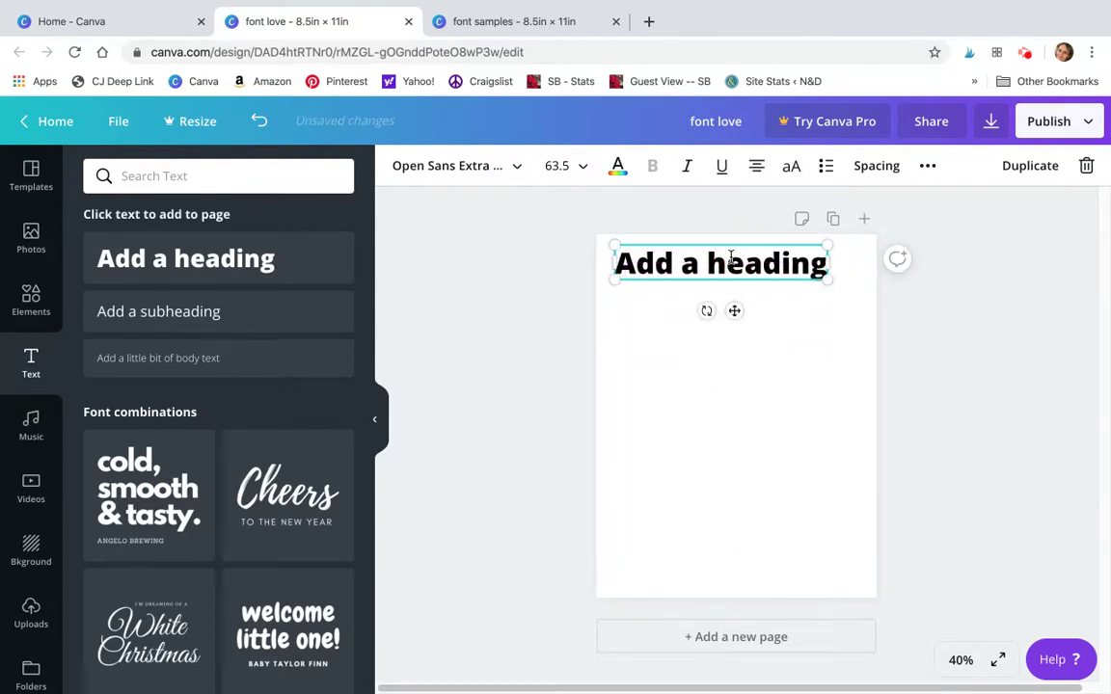
- Replace the heading text with 'give you glory'
triple_click(731, 257)
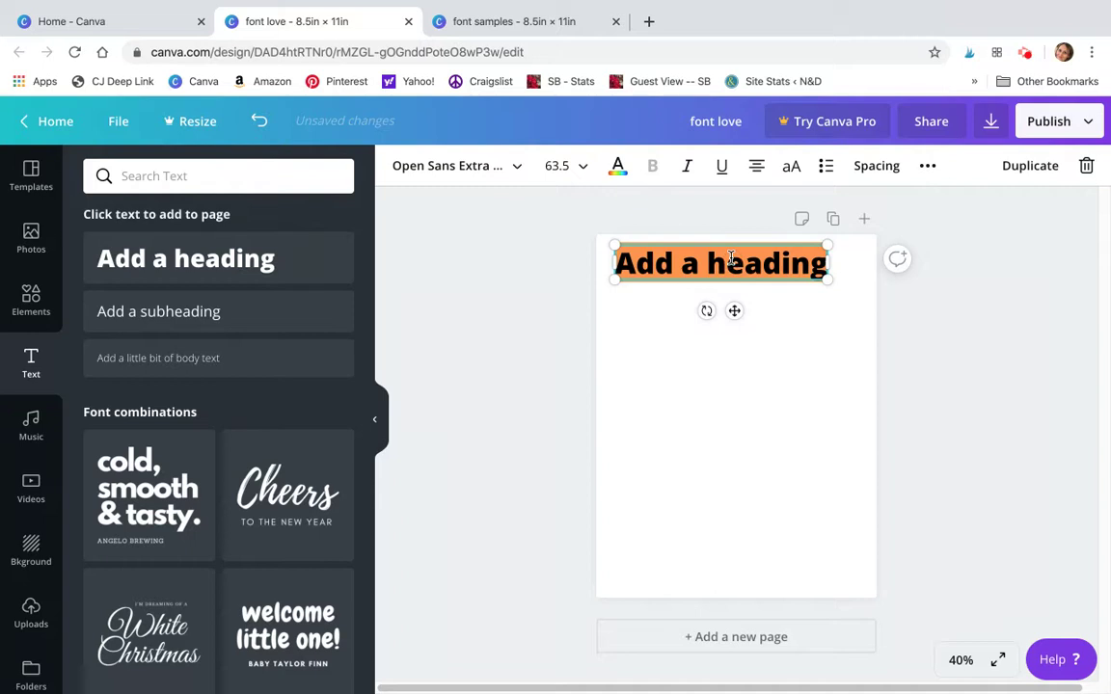
type("give you glory")
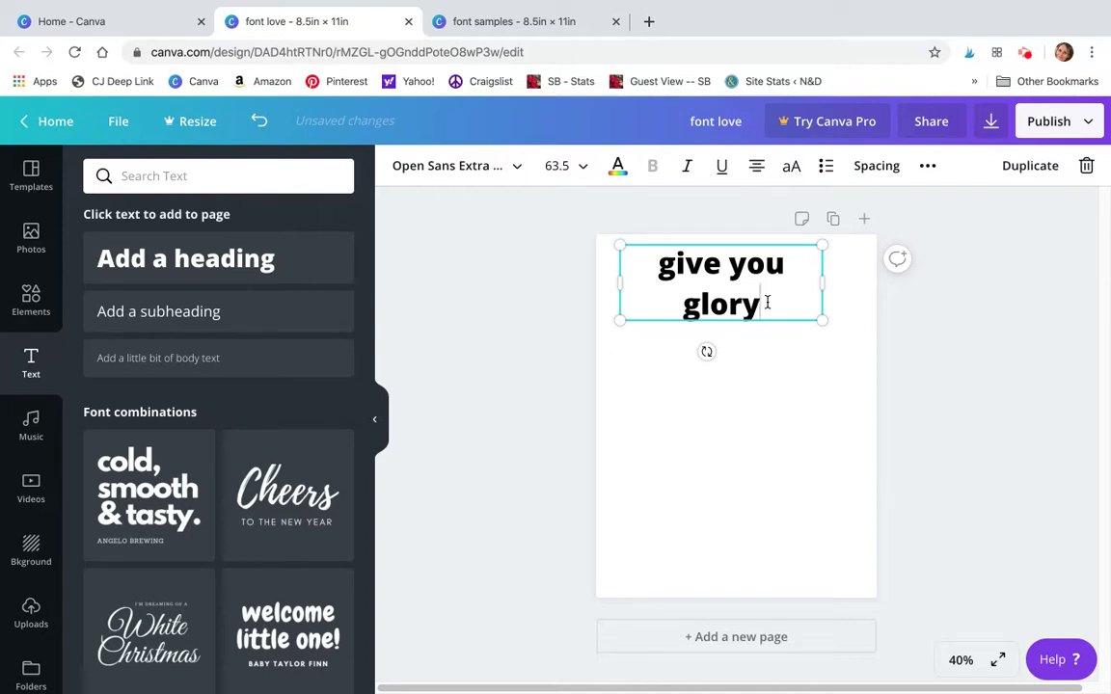
left_click_drag(765, 306, 644, 257)
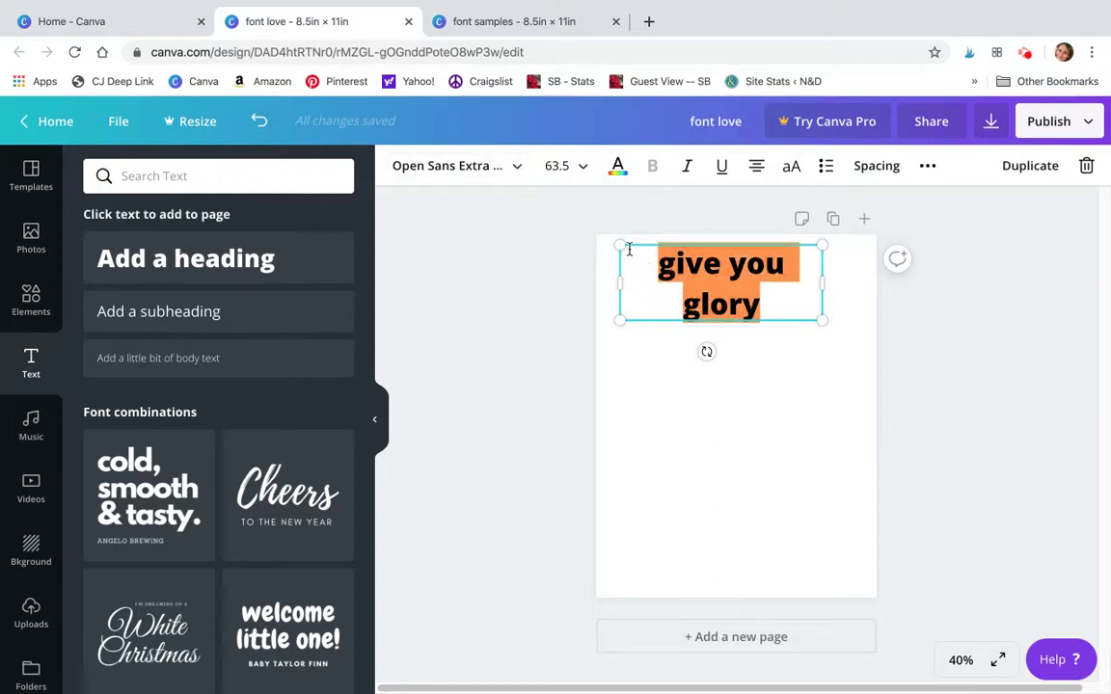
- Apply the Give You Glory font and shrink the text to size 47.2
left_click(515, 167)
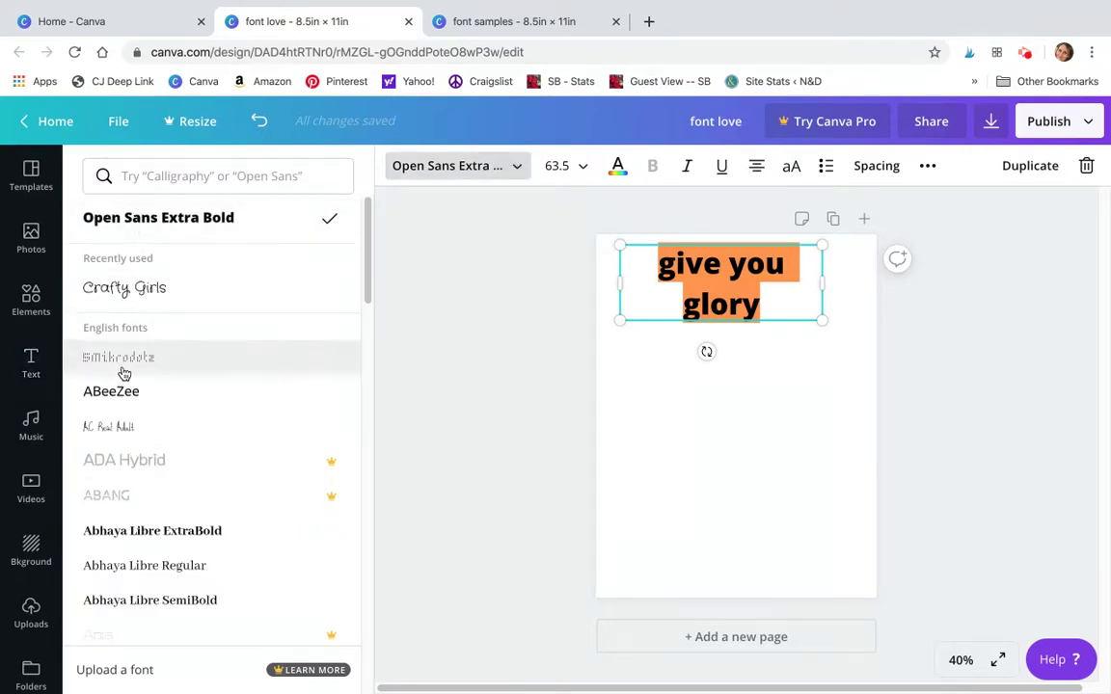
left_click(173, 179)
type("gl")
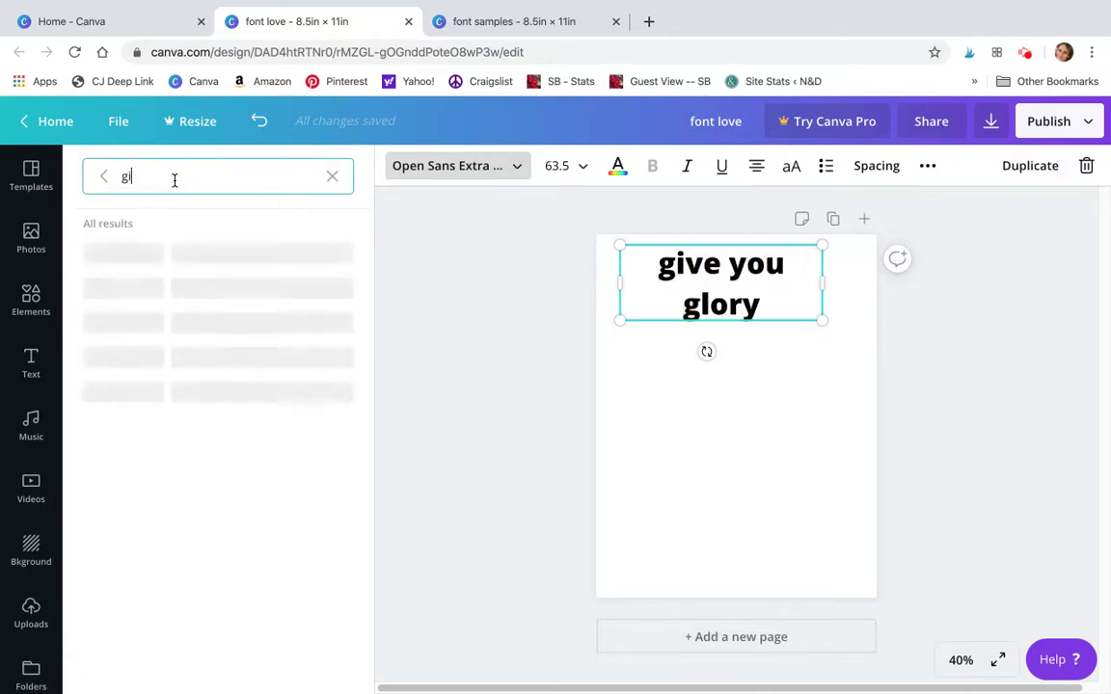
type("ive yo")
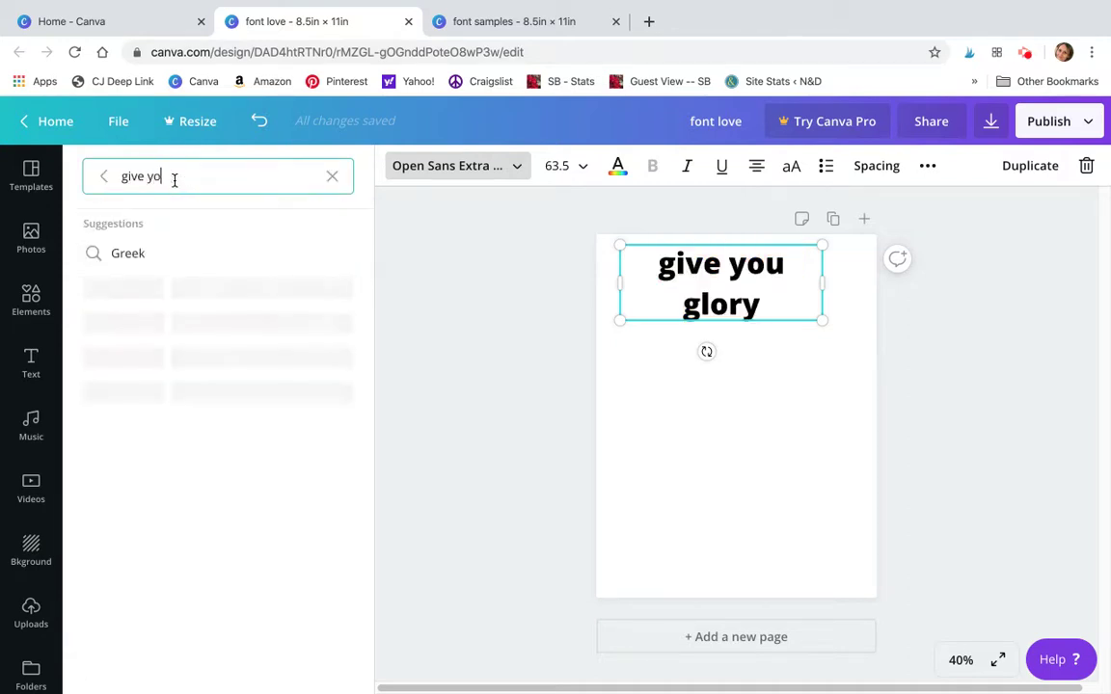
type("u glory")
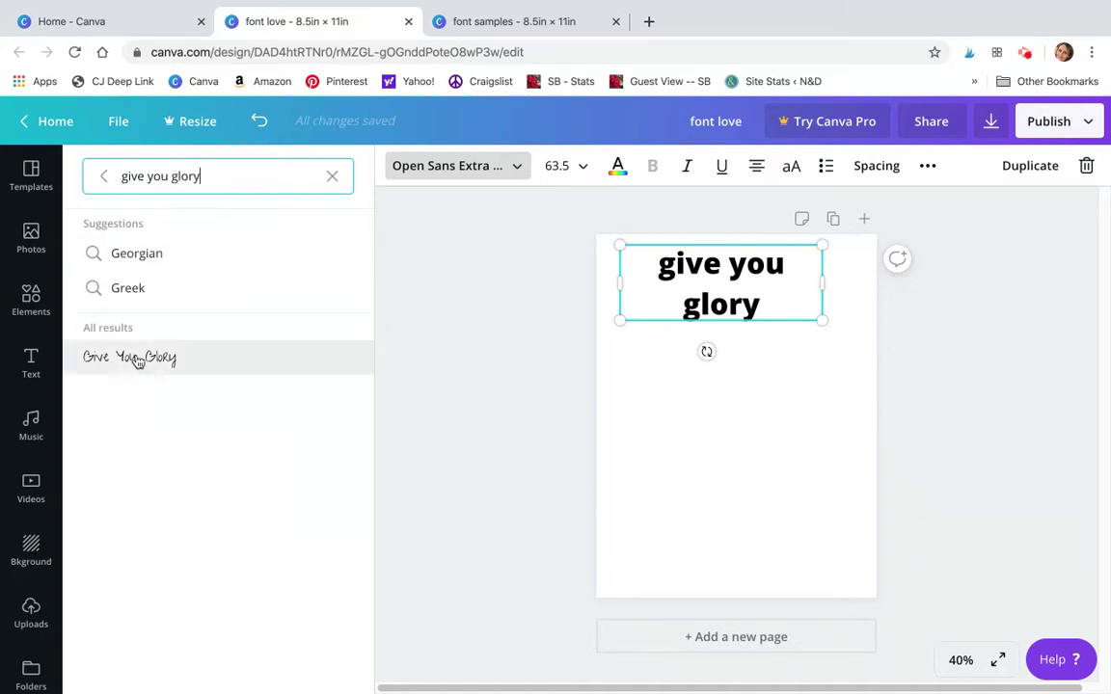
left_click(138, 358)
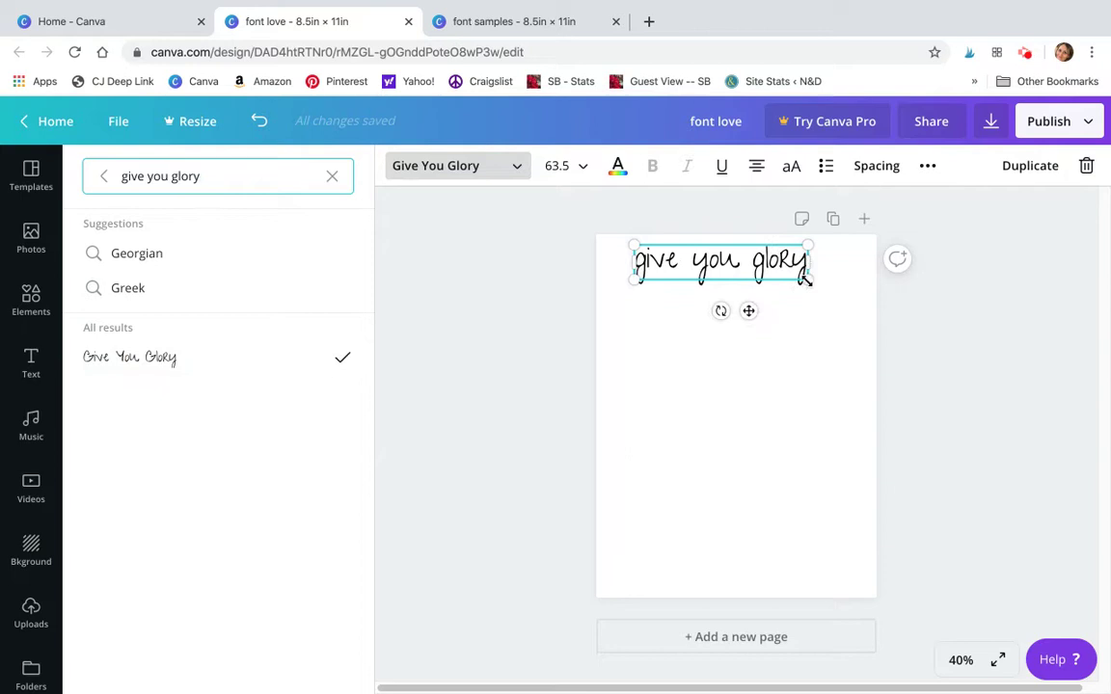
left_click_drag(804, 278, 698, 244)
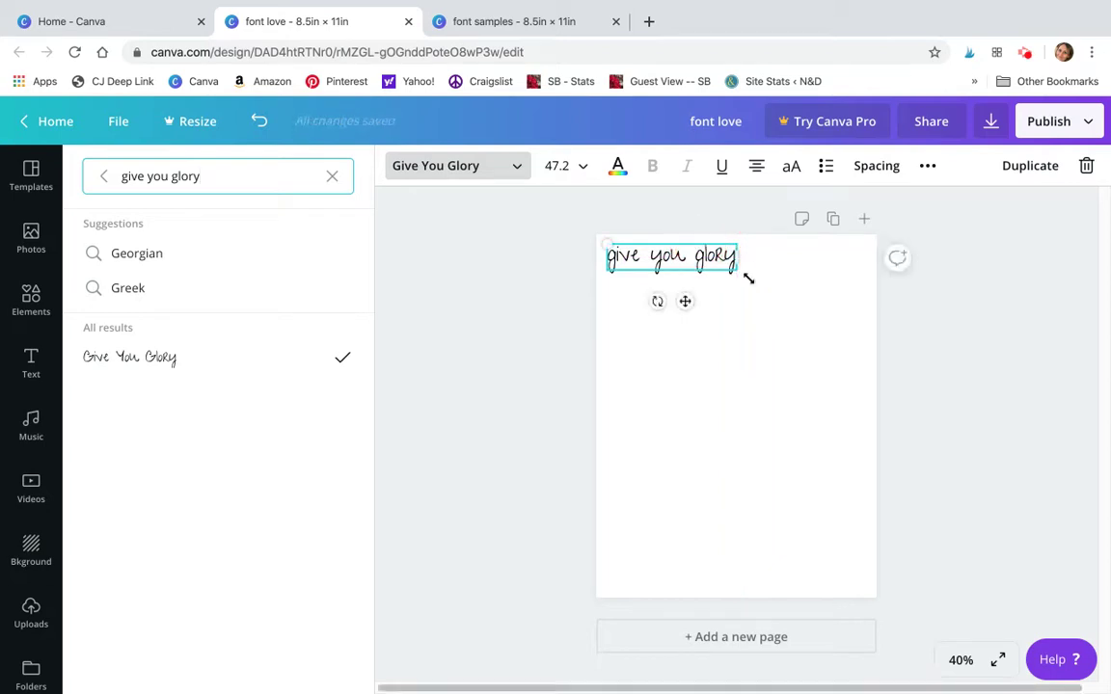
left_click(811, 282)
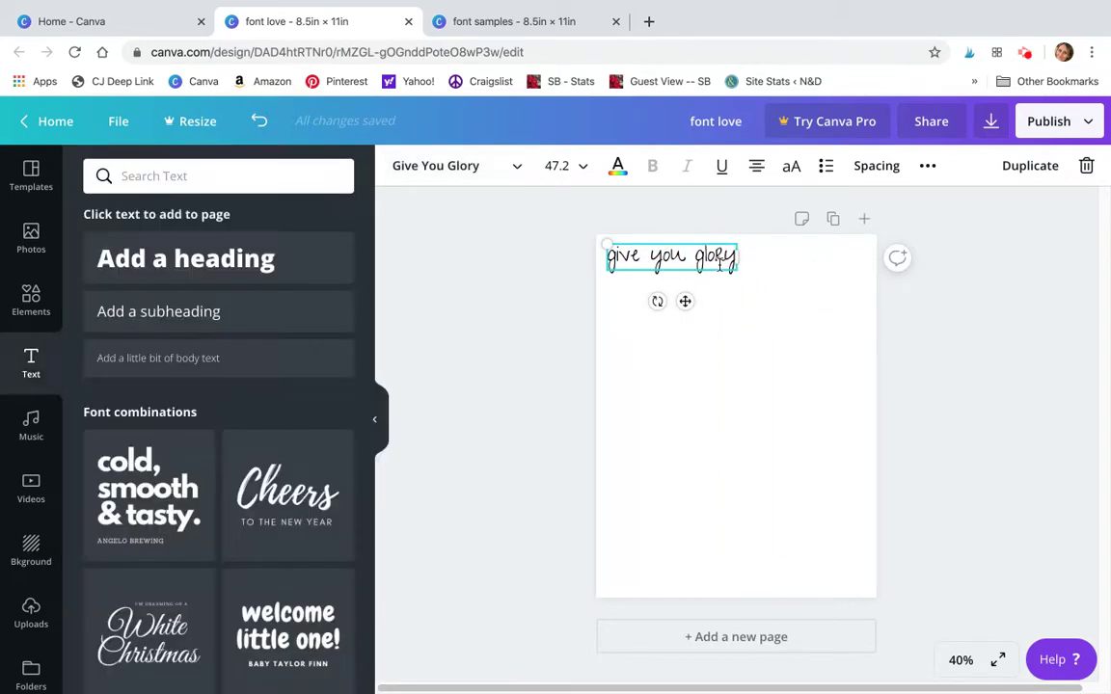
- Duplicate the 'give you glory' text box and place the copy beside the original
left_click(757, 343)
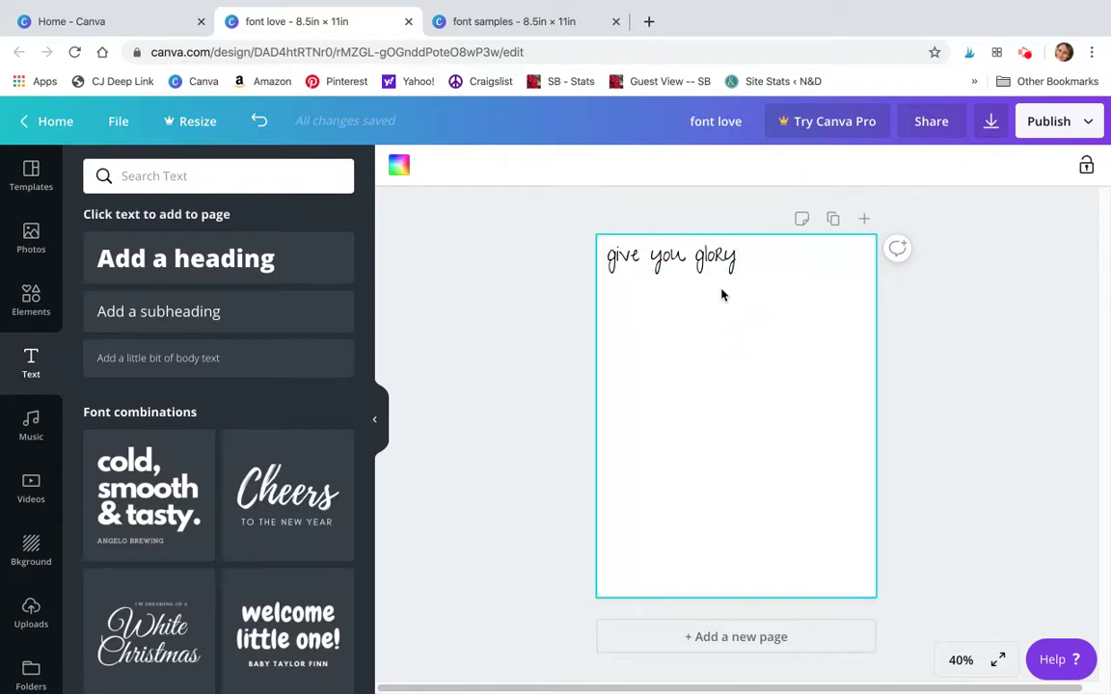
left_click(672, 260)
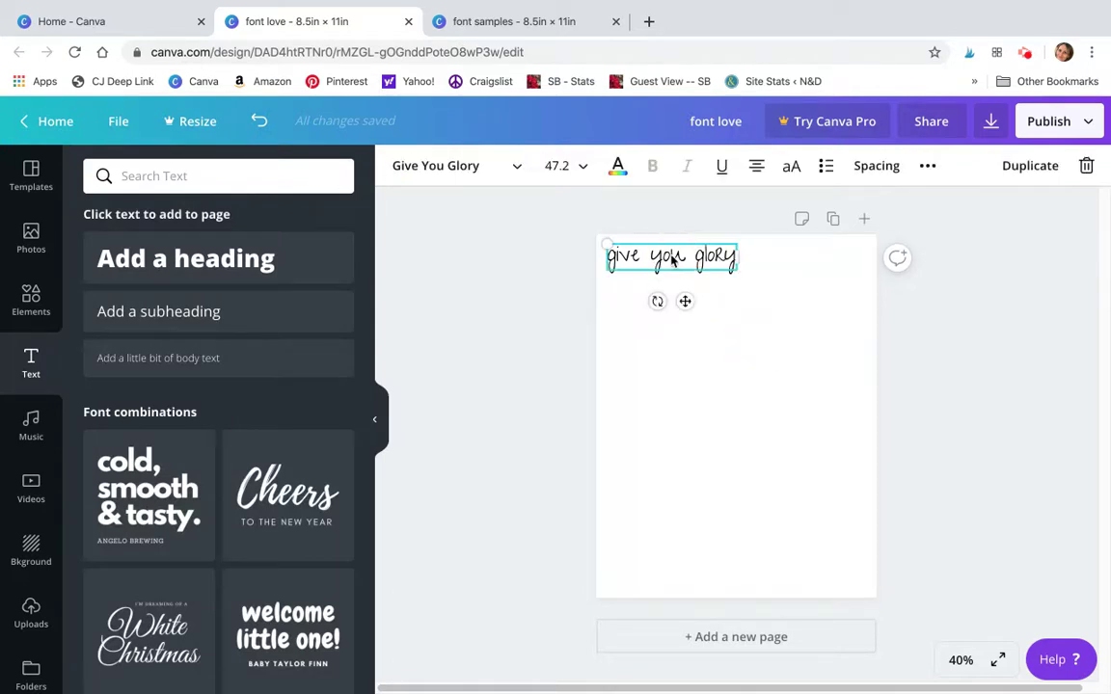
left_click(1018, 170)
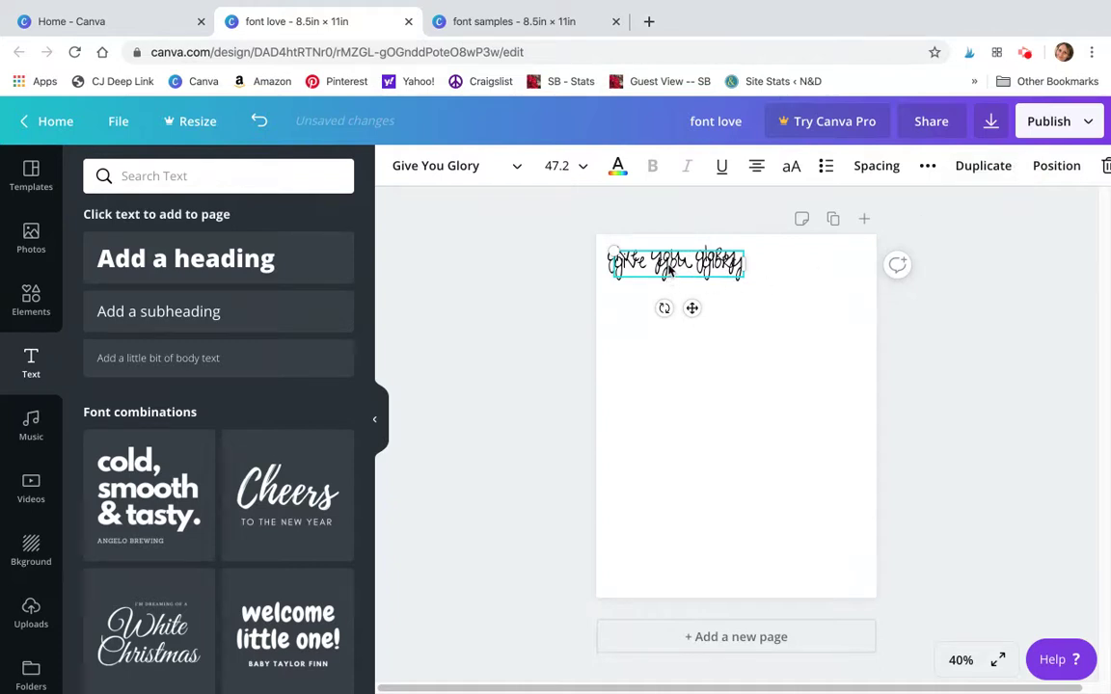
left_click_drag(668, 271, 812, 255)
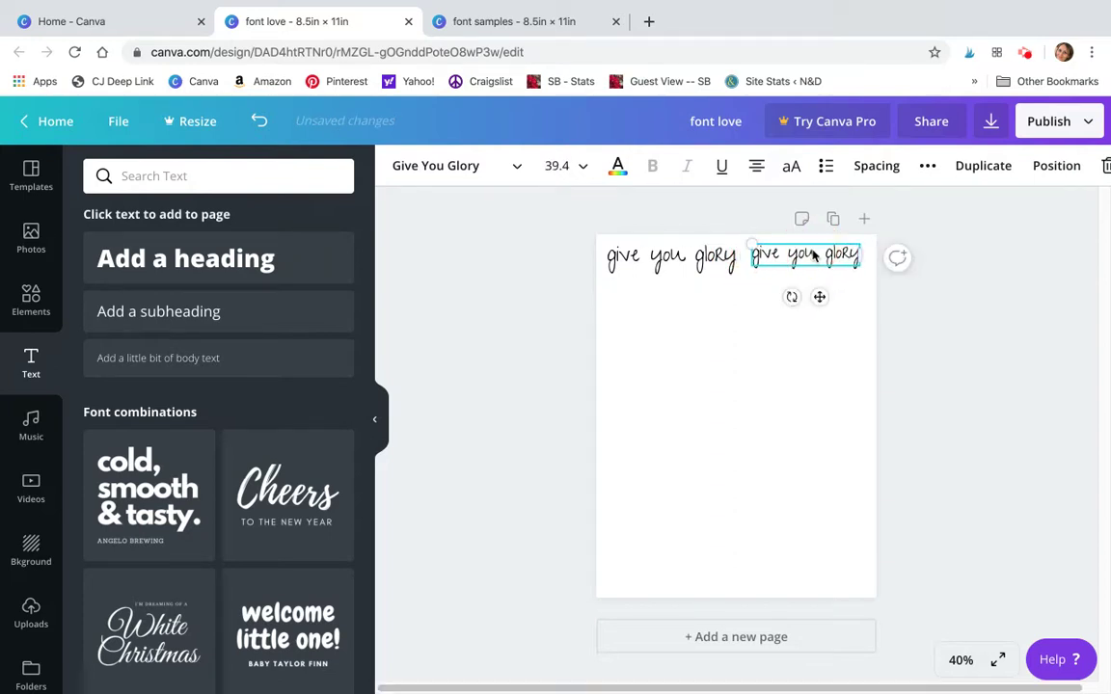
- Switch the second 'give you glory' copy to the Abys font
double_click(813, 254)
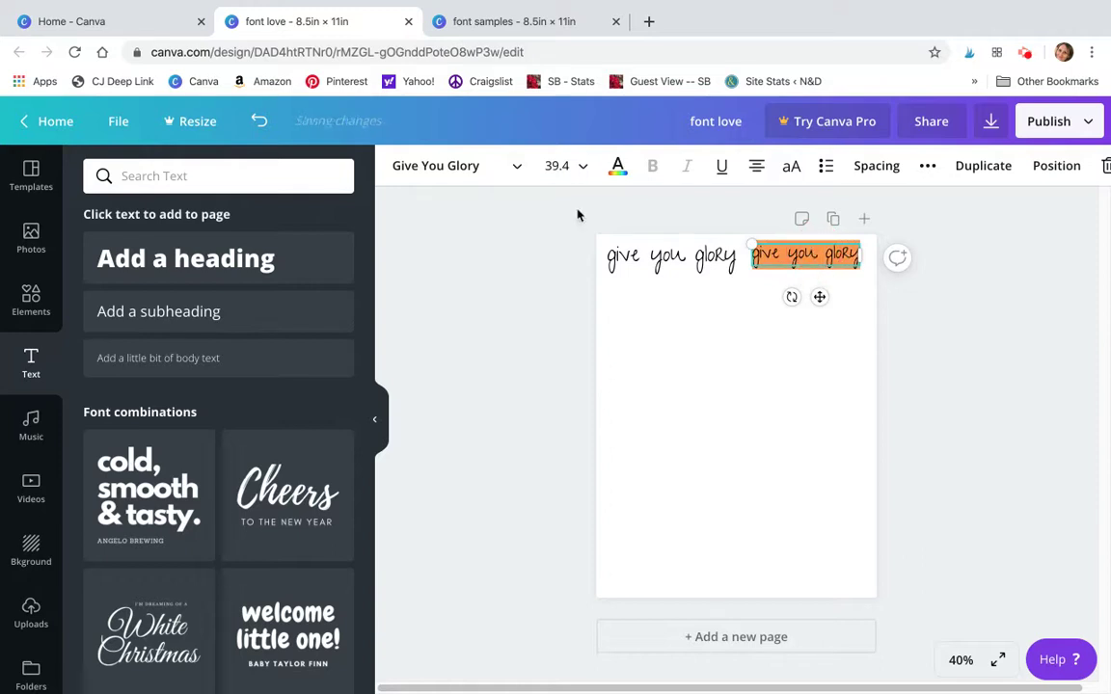
left_click(516, 168)
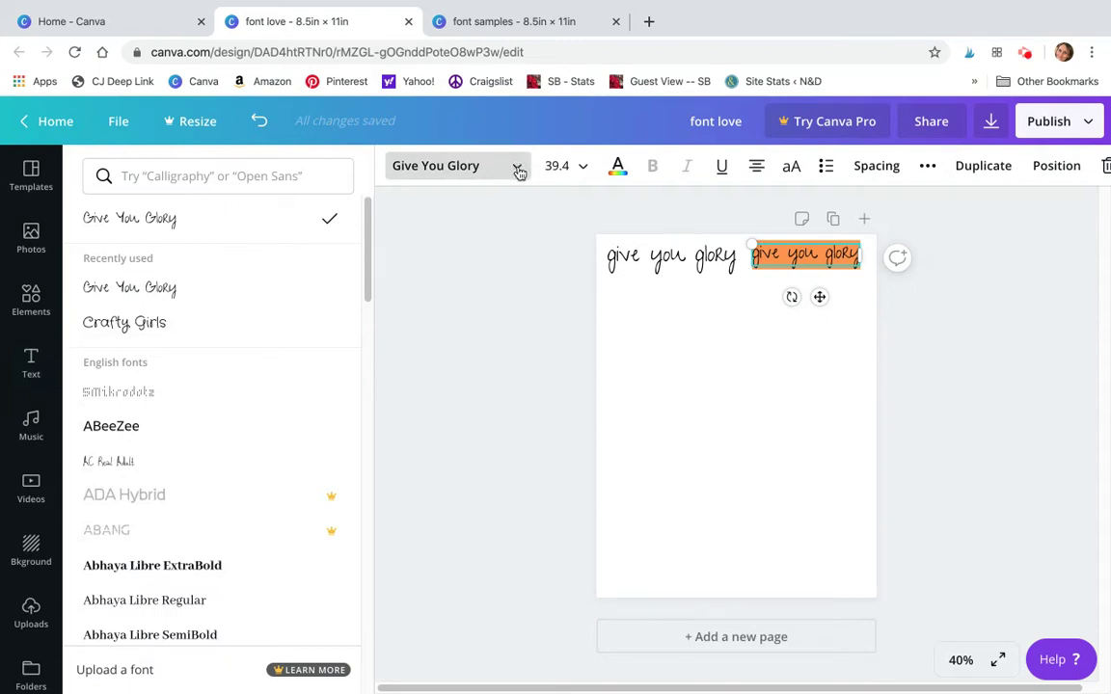
left_click_drag(370, 235, 360, 363)
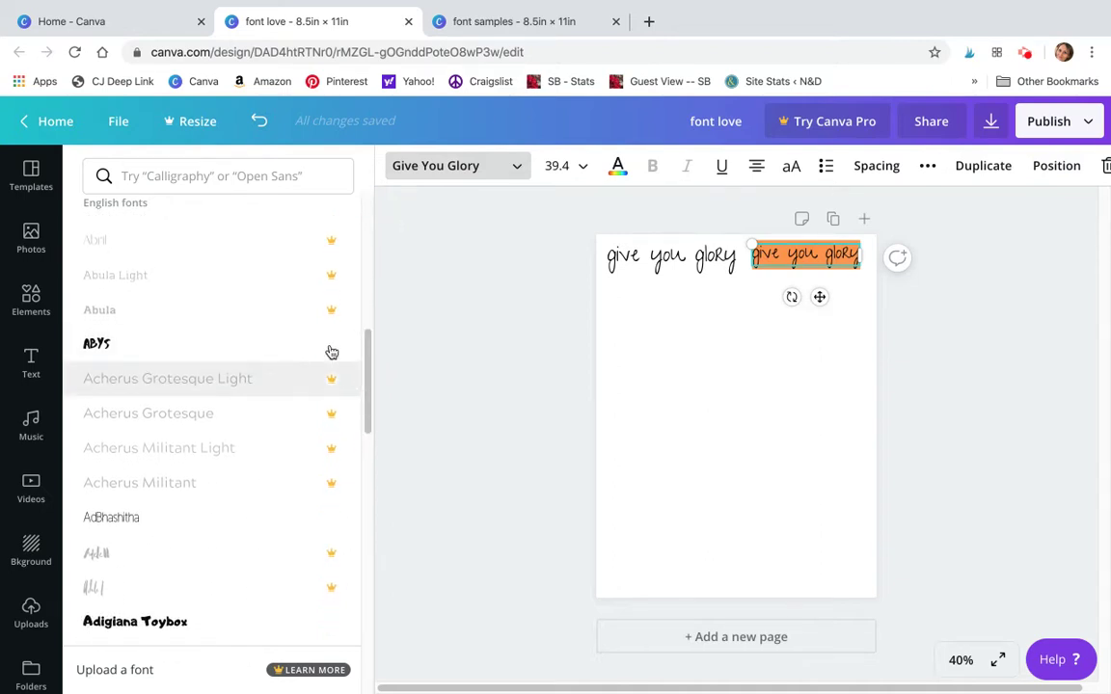
left_click(100, 347)
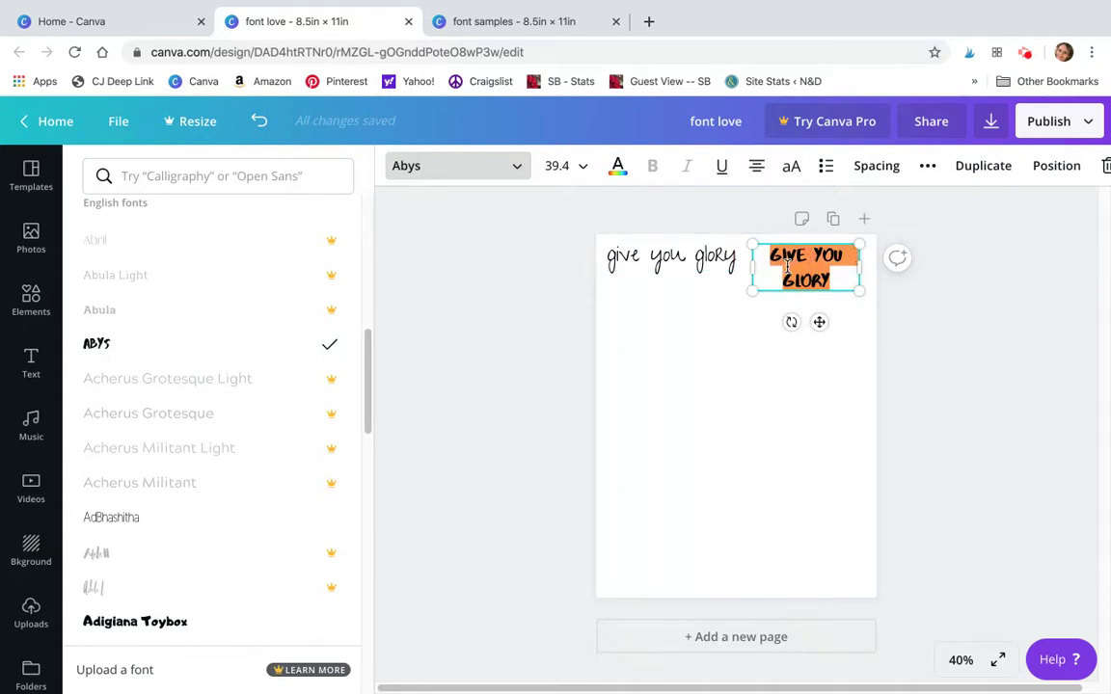
- Retype the copy as 'Abys', enlarge it to size 76.1, nudge it, and duplicate it
type("Abys")
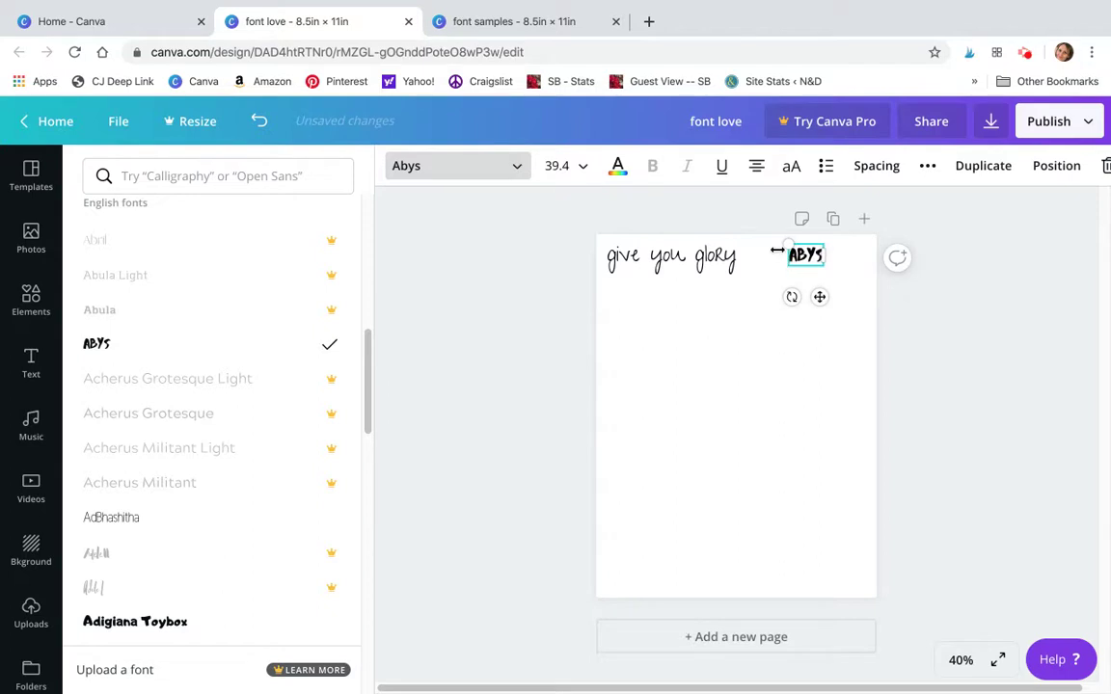
left_click_drag(785, 247, 738, 218)
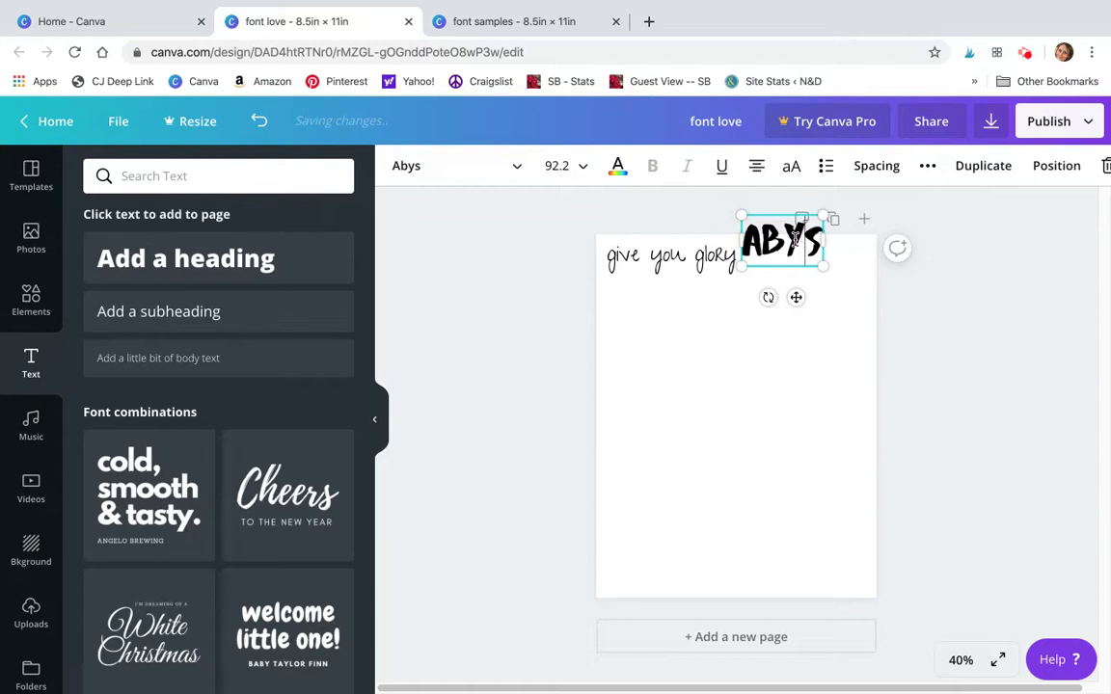
left_click(806, 347)
left_click_drag(810, 254, 825, 277)
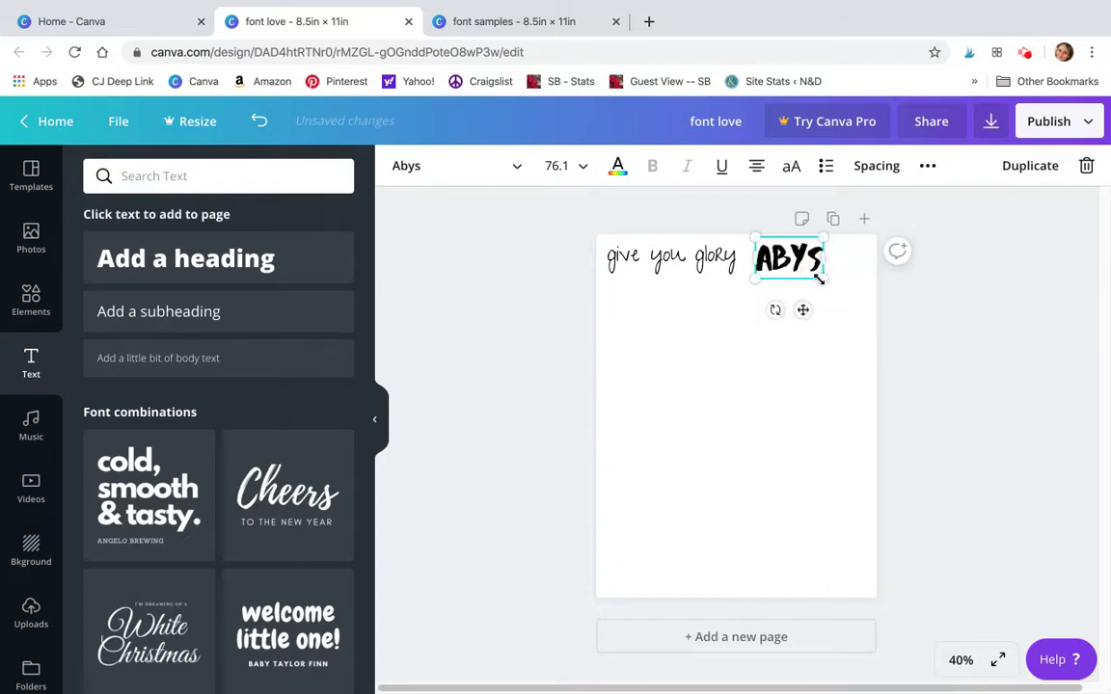
left_click(1035, 166)
- Place the ABYS copy on a new line below, set it in Baron, and widen it
left_click_drag(790, 273, 635, 321)
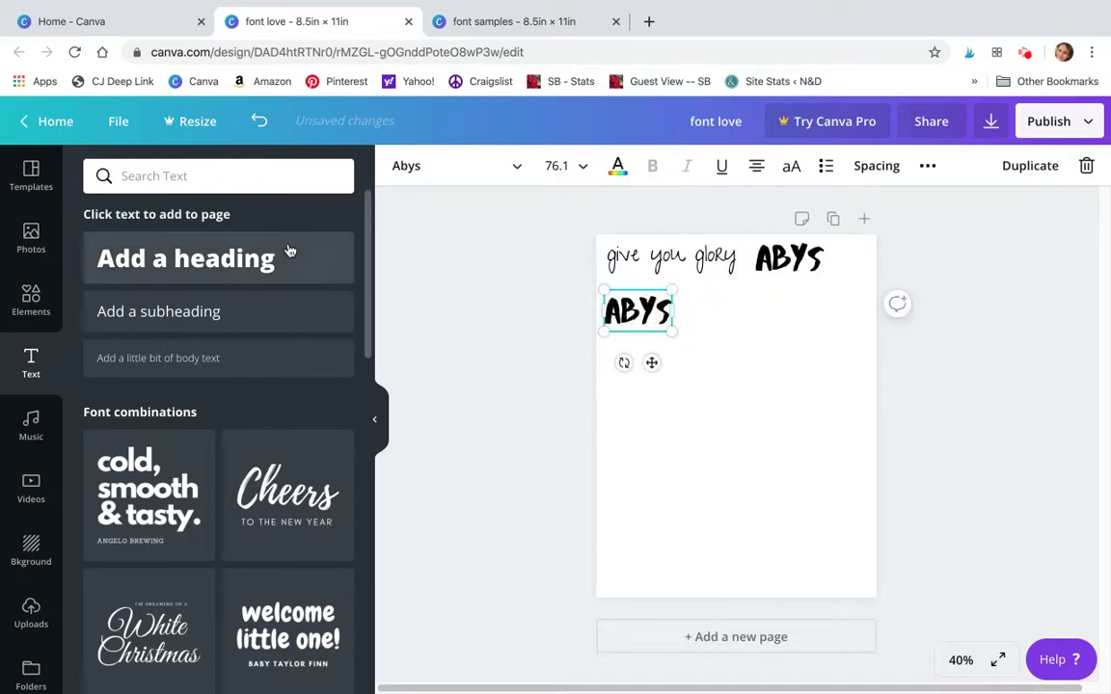
left_click(519, 171)
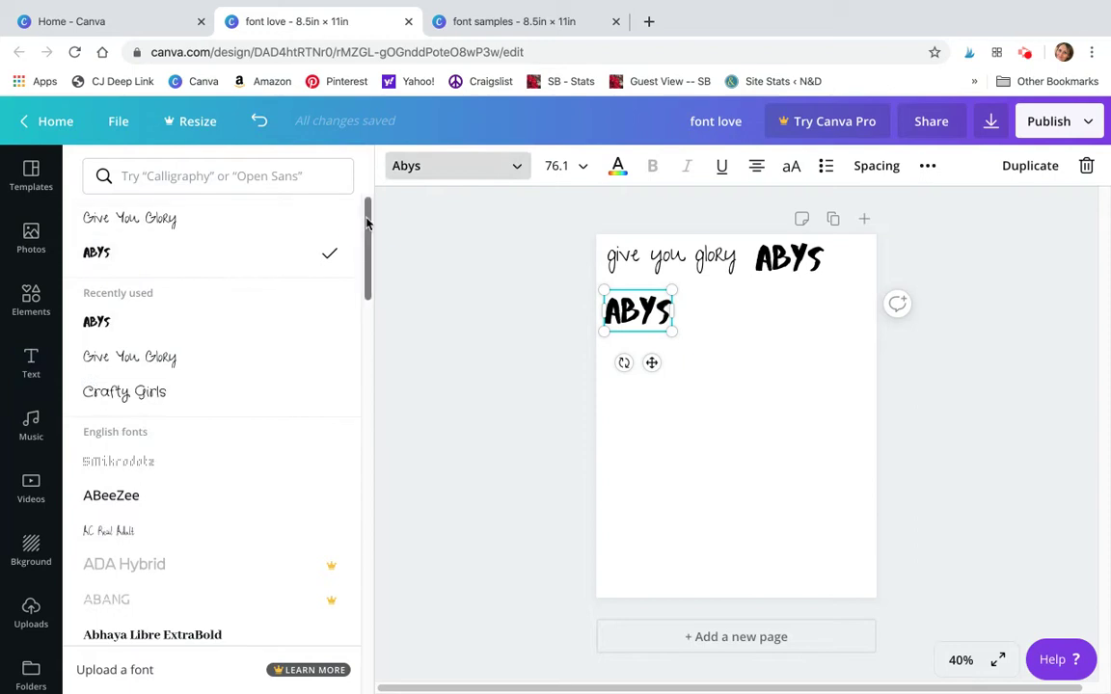
left_click_drag(367, 223, 359, 605)
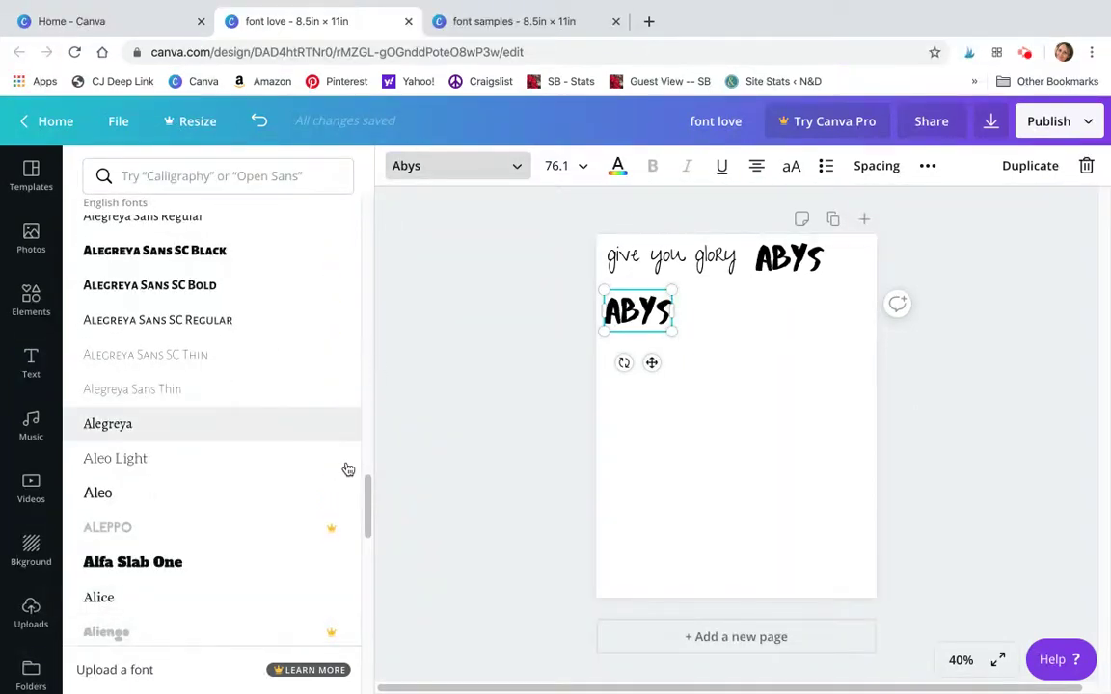
left_click_drag(367, 490, 350, 648)
scroll(362, 526, "down", 1)
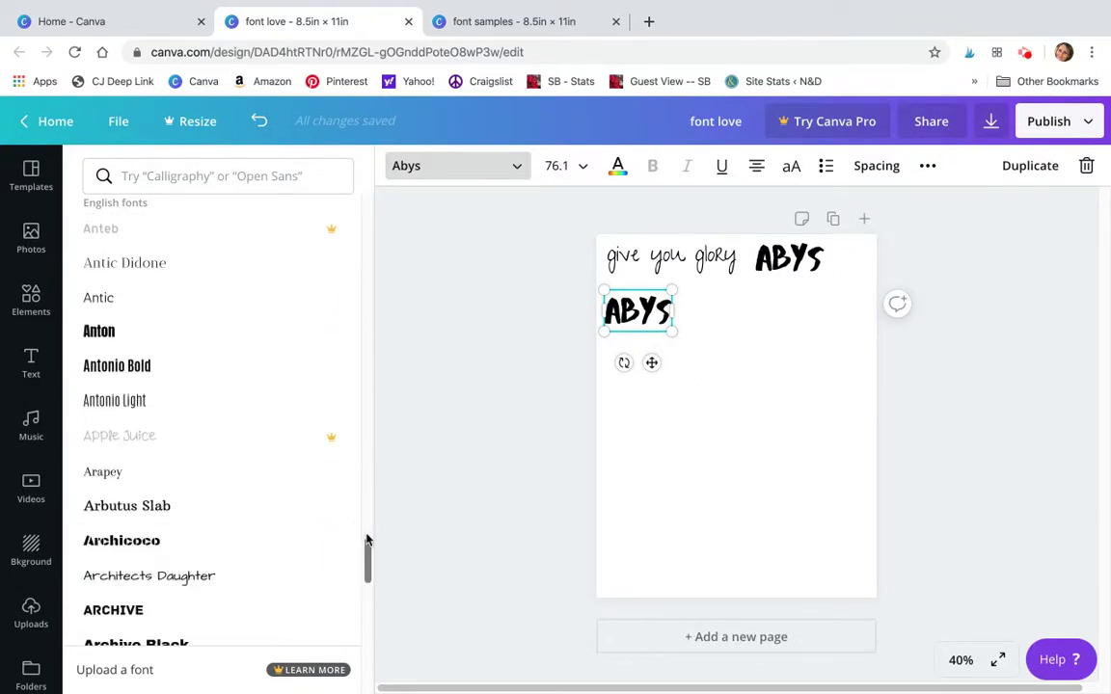
left_click_drag(366, 545, 370, 637)
left_click_drag(366, 576, 372, 657)
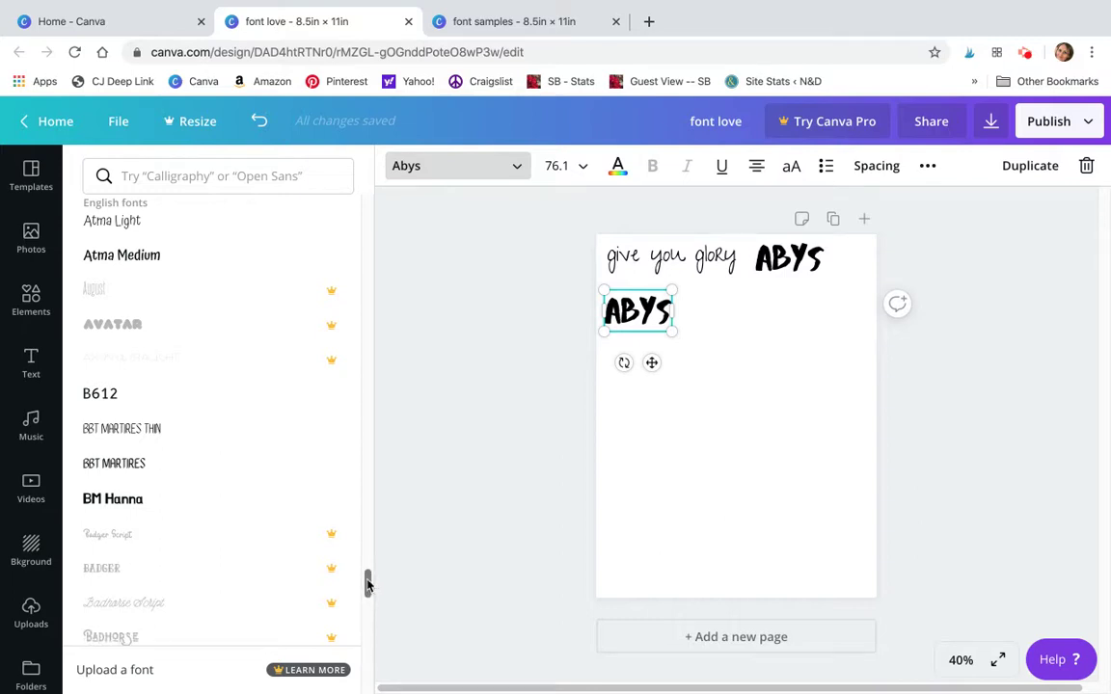
left_click_drag(367, 584, 361, 652)
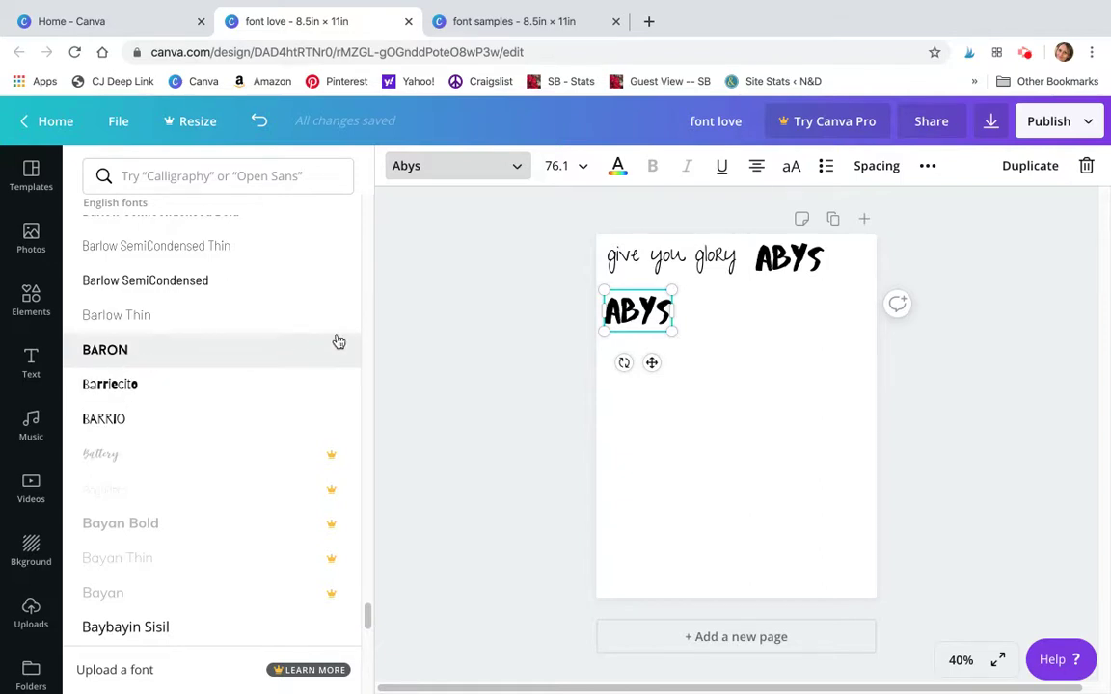
left_click(112, 353)
left_click_drag(674, 339, 723, 336)
double_click(670, 309)
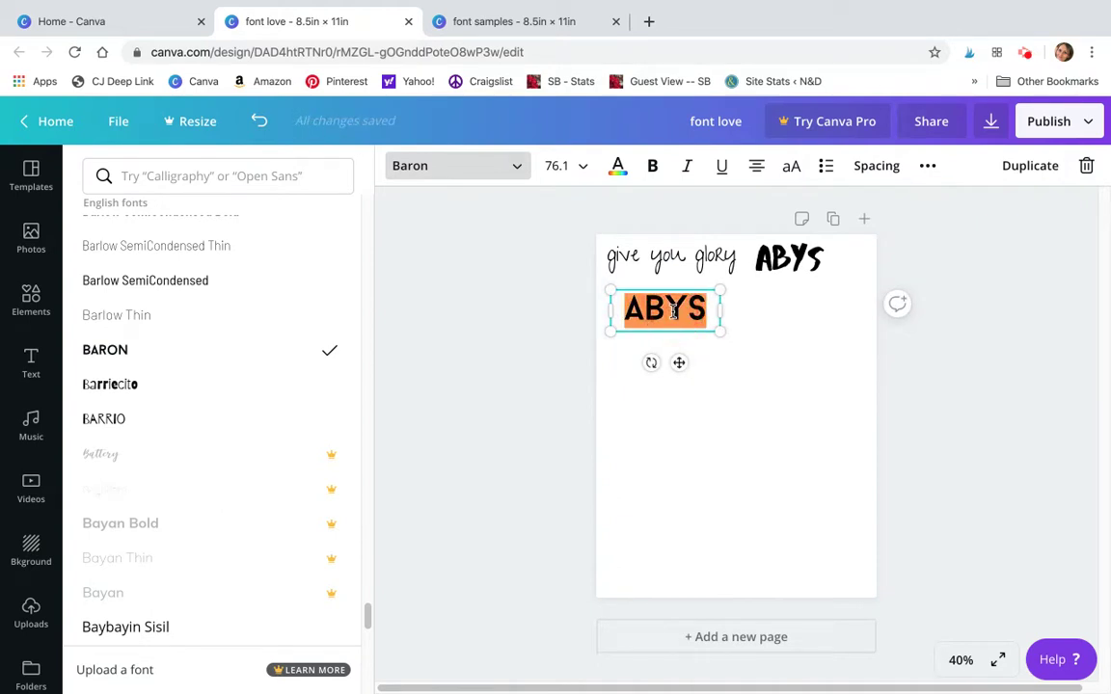
- Retype the lower copy as 'BARON', fix its spelling, and shrink it to size 49.1
type("BARON")
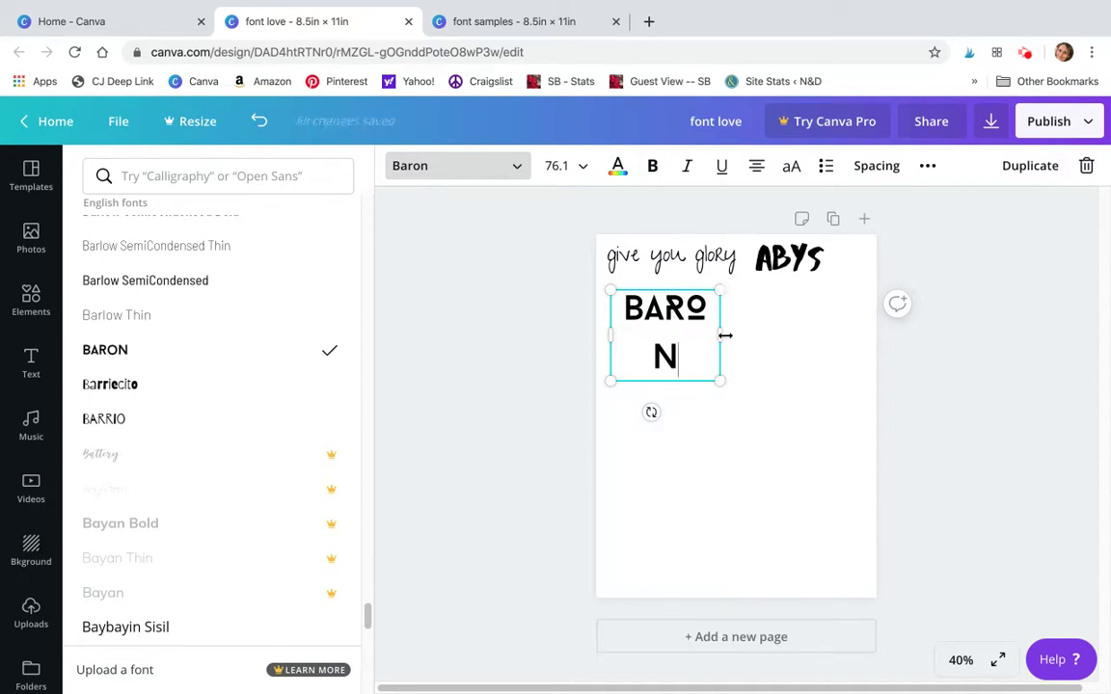
left_click_drag(722, 334, 766, 330)
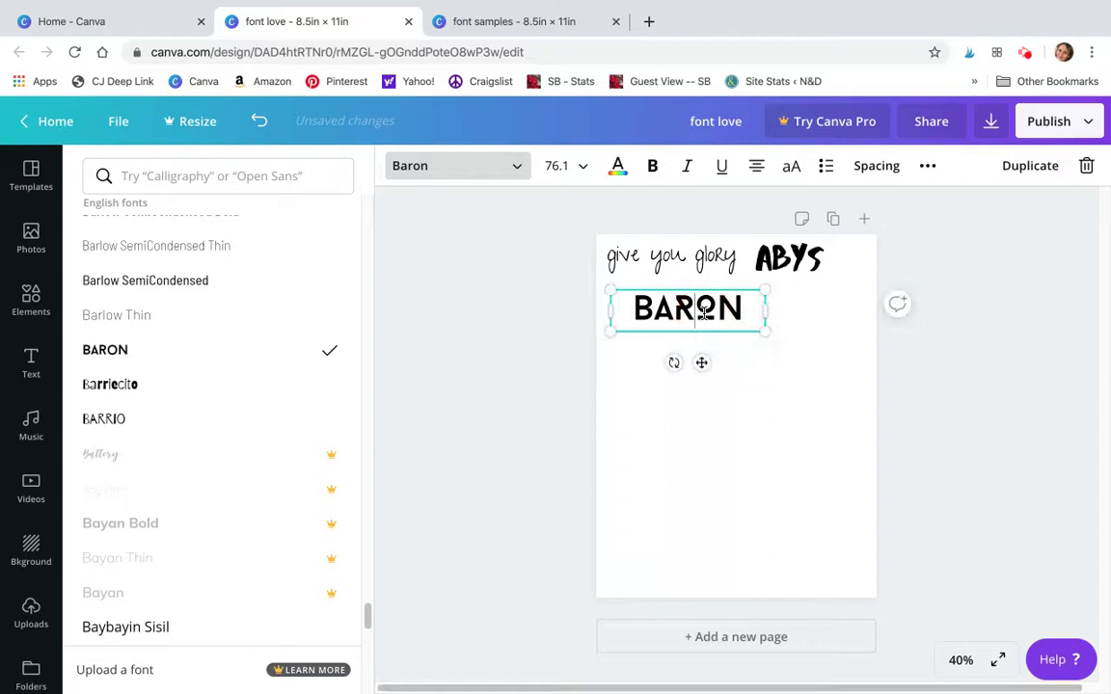
left_click(718, 308)
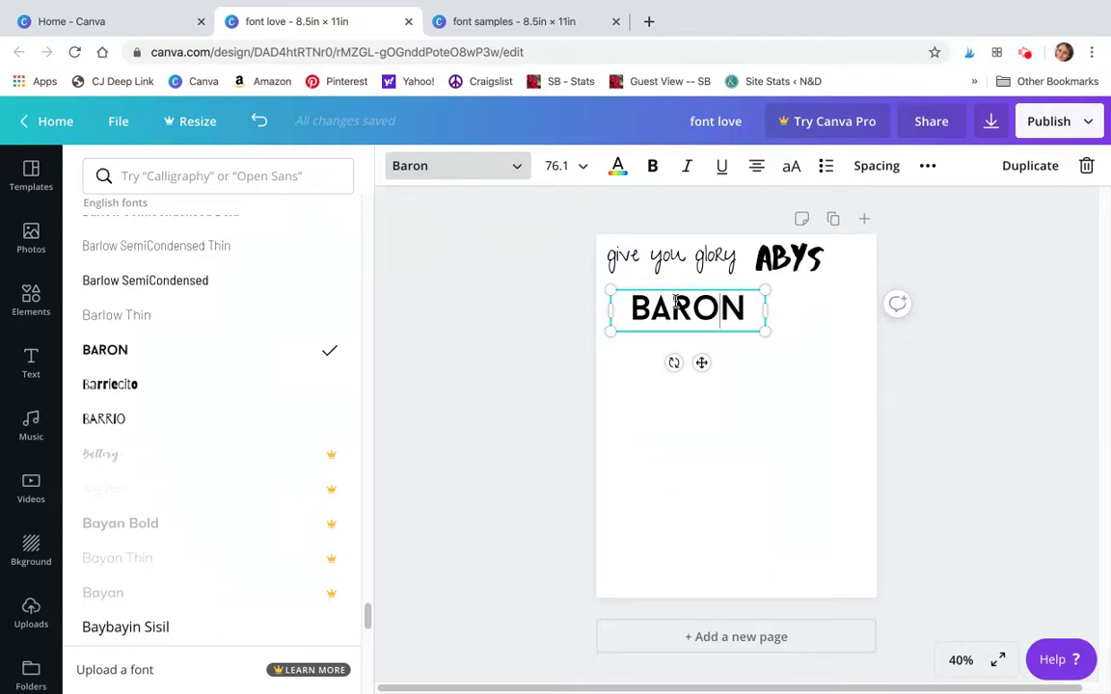
key("BackSpace")
type("R")
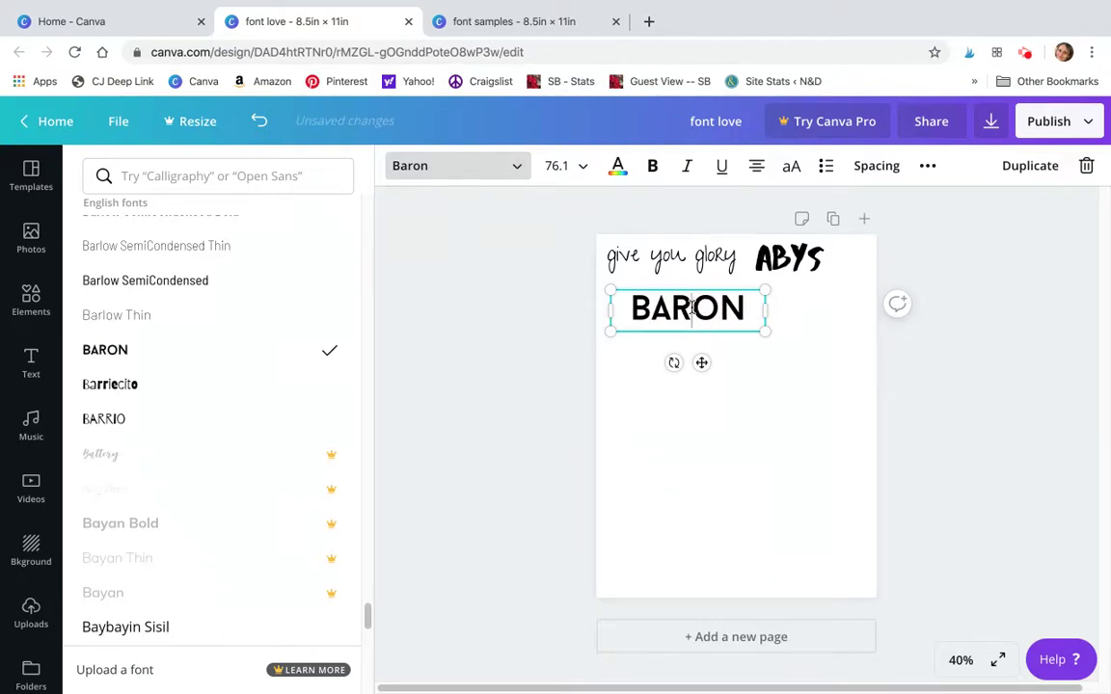
left_click_drag(763, 326, 660, 282)
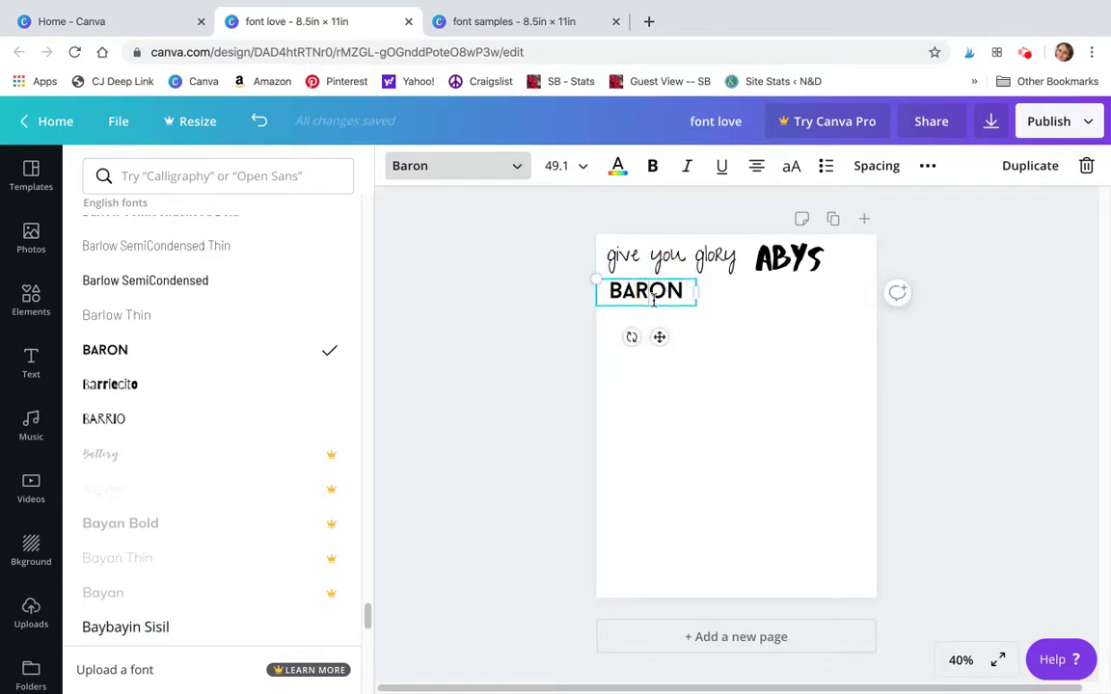
- Duplicate the BARON text box and place the copy to the right of the original
left_click(515, 170)
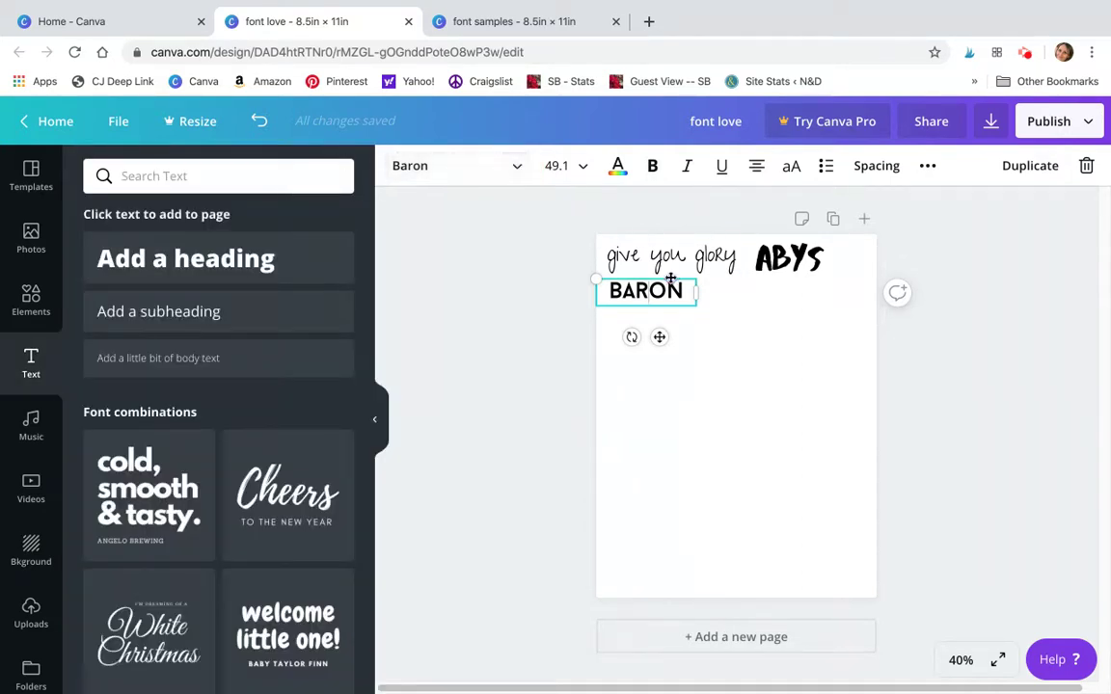
left_click(1022, 166)
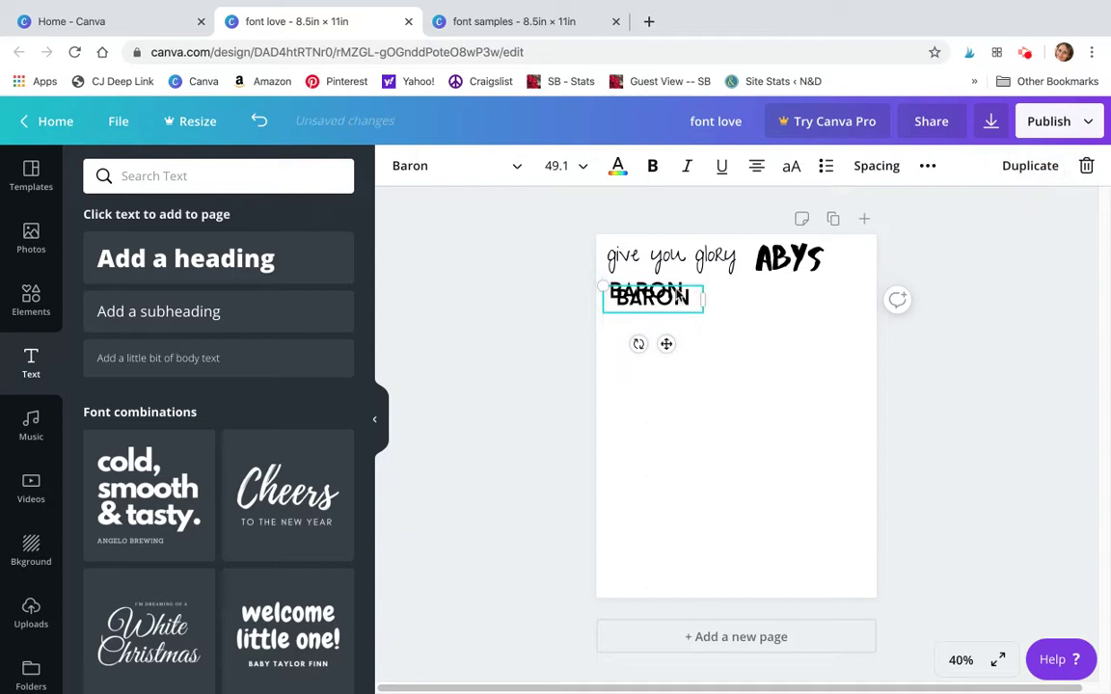
left_click_drag(680, 298, 768, 294)
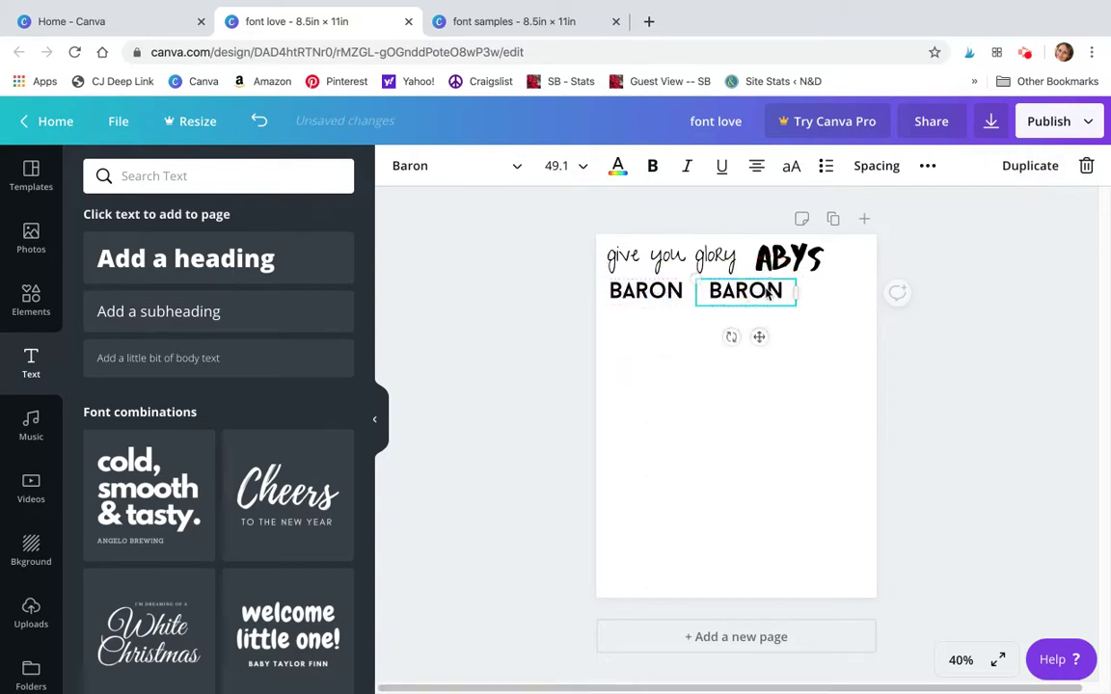
- Search fonts for 'tr' and set the copy's font to True Typewriter
left_click(524, 172)
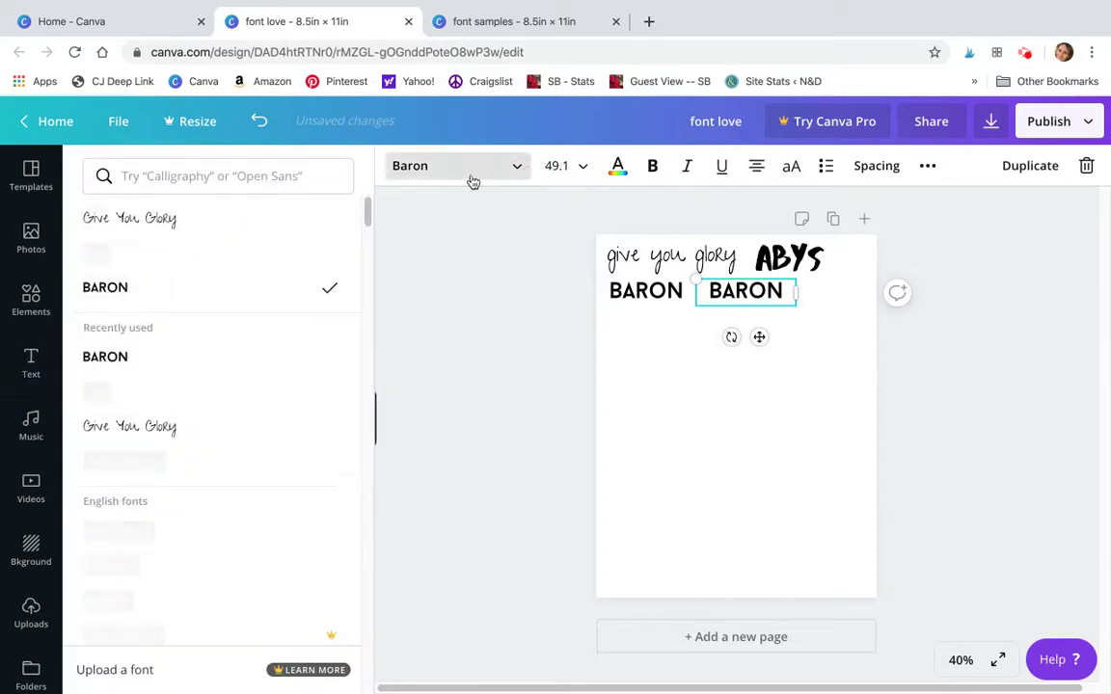
left_click(234, 183)
type("tr")
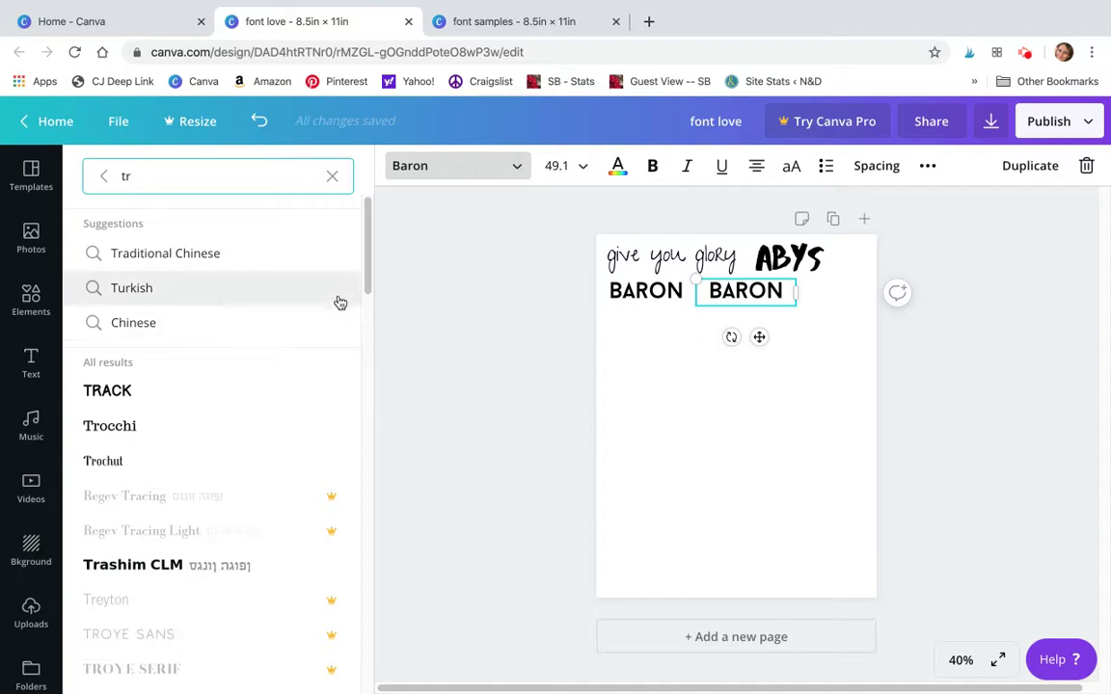
left_click_drag(366, 257, 384, 295)
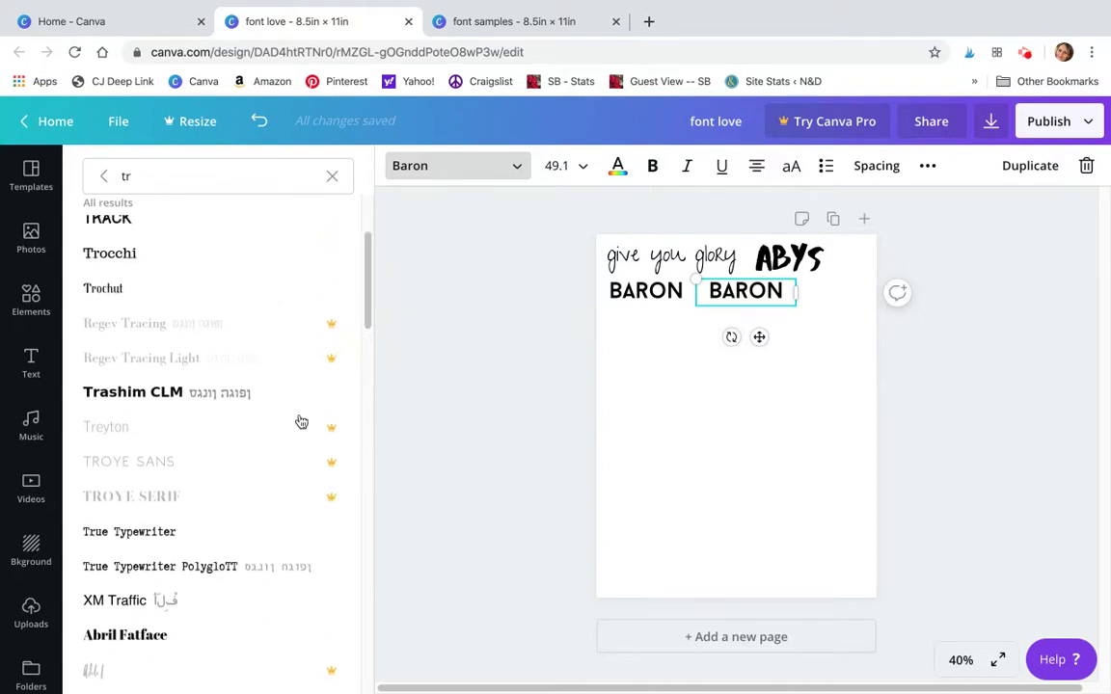
left_click(149, 532)
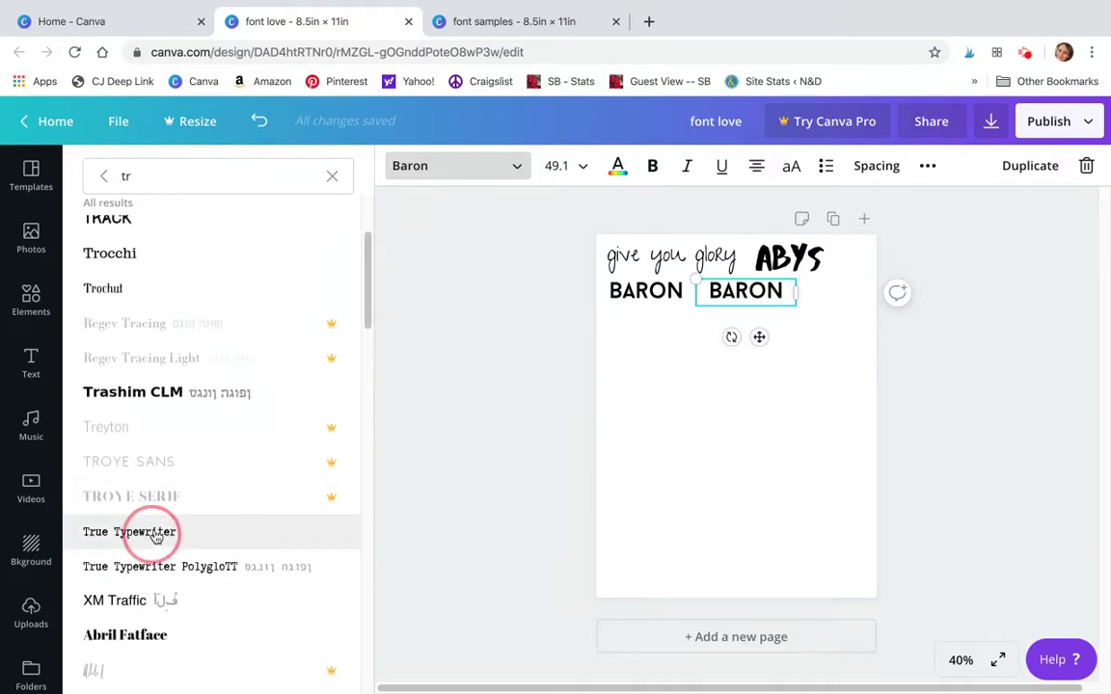
- Retype the copy as 'True Typewriter' and widen it to one line beside BARON
double_click(735, 294)
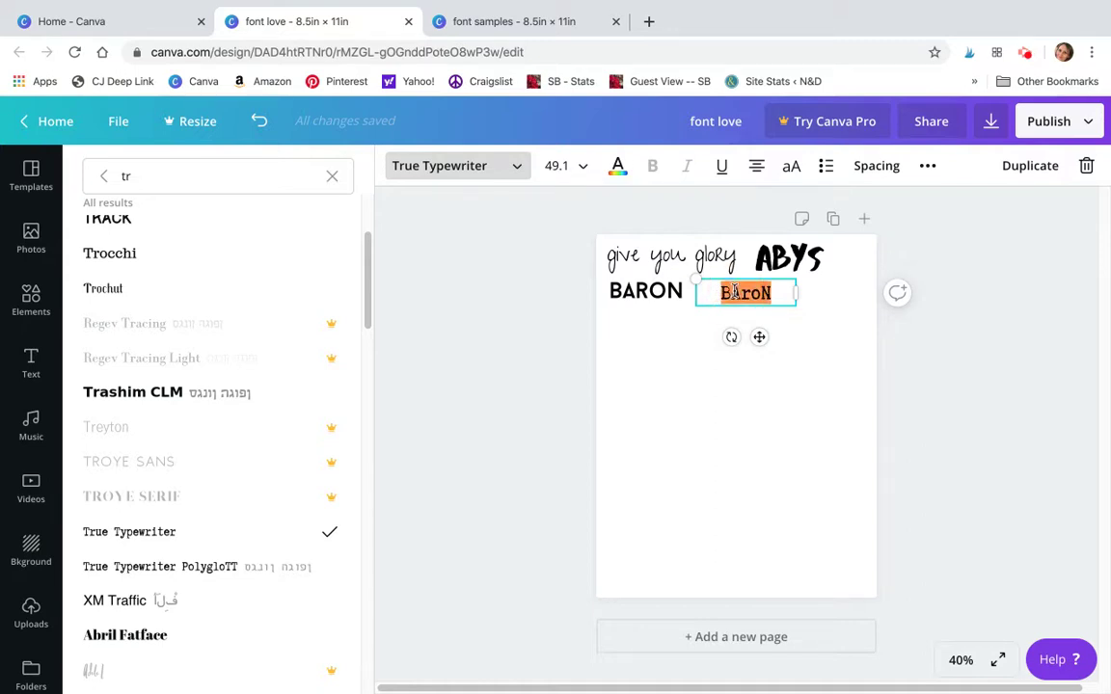
type("True")
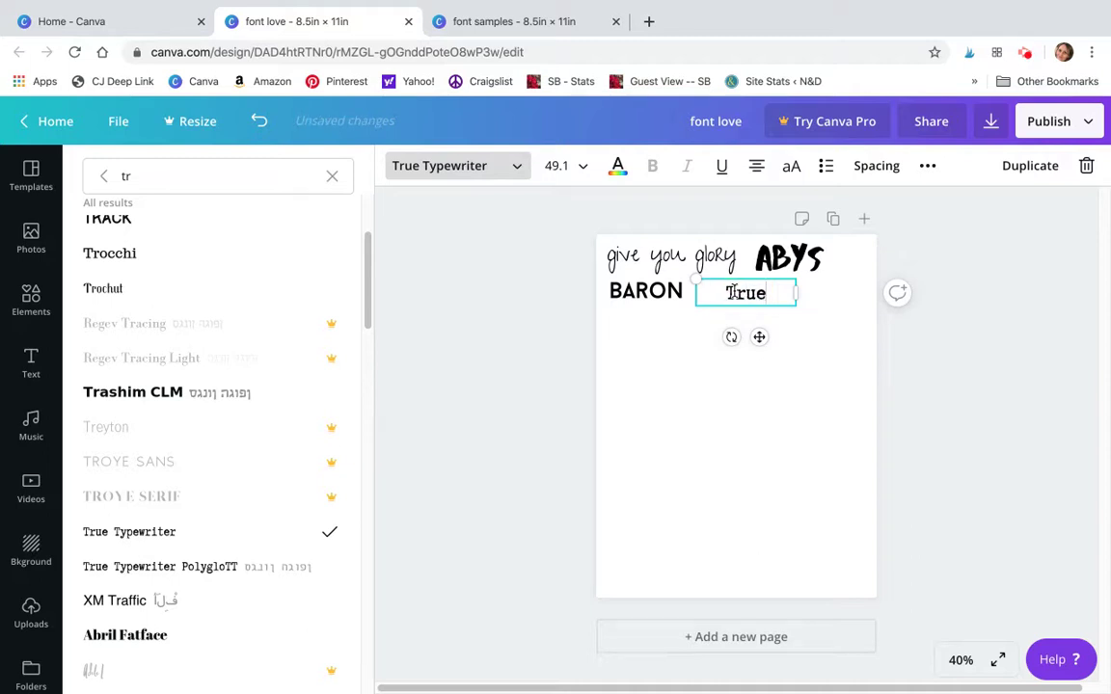
type(" Typewritner")
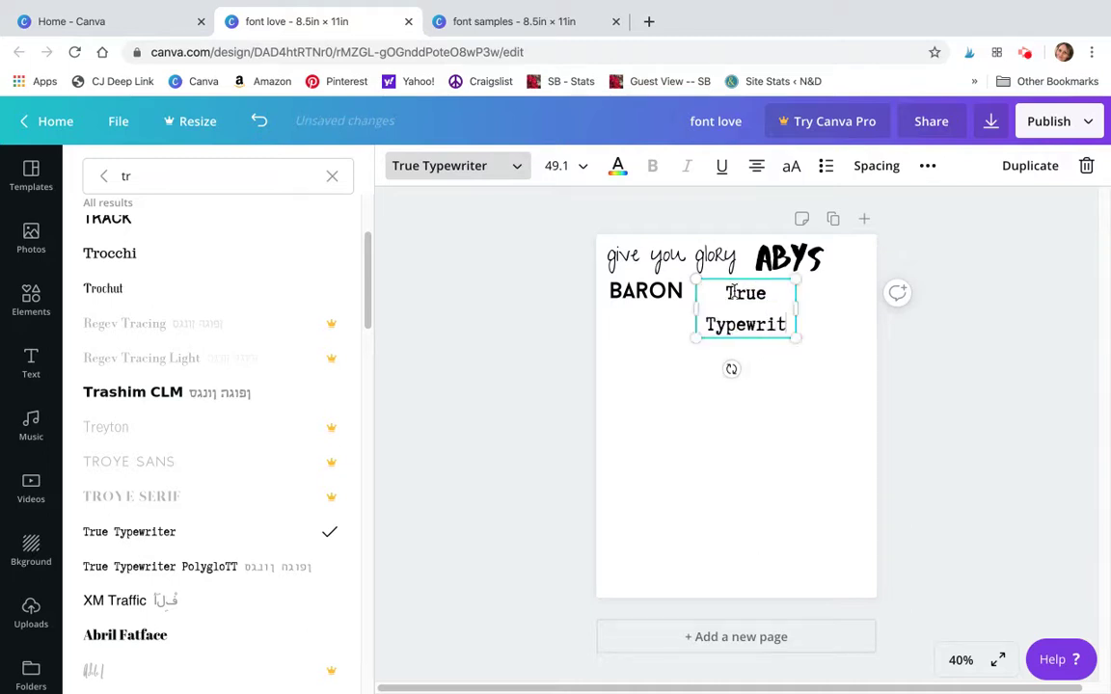
key("BackSpace")
key("BackSpace")
key("BackSpace")
type("er")
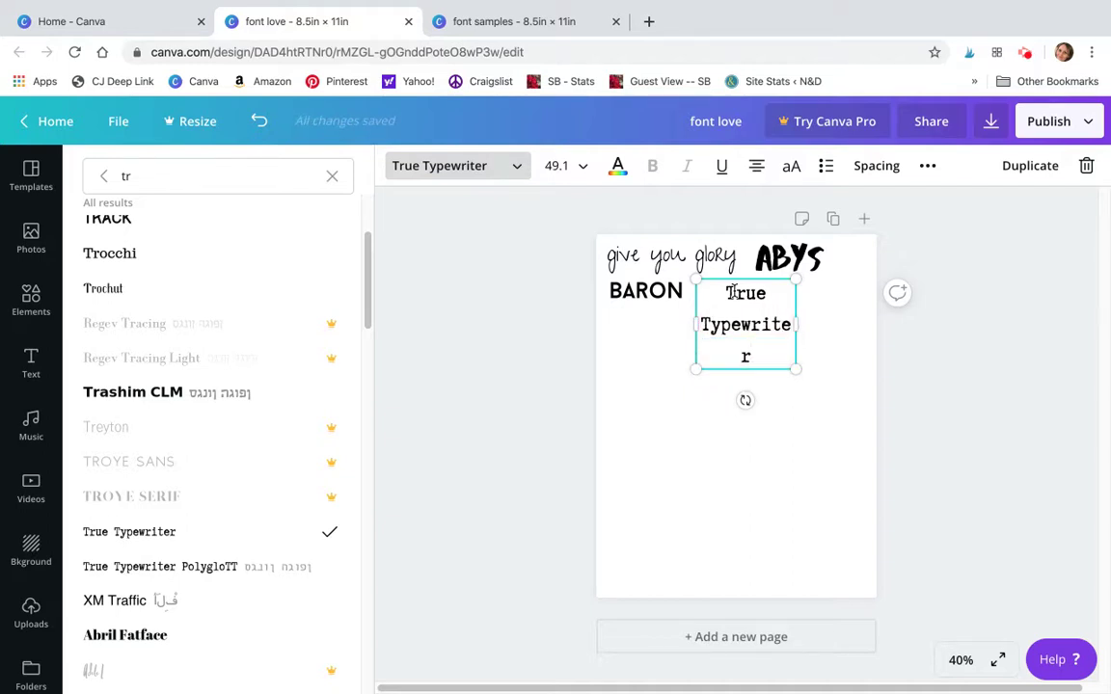
left_click_drag(796, 325, 860, 315)
mouse_move(797, 289)
left_mouse_down()
mouse_move(796, 266)
mouse_move(797, 281)
left_mouse_up()
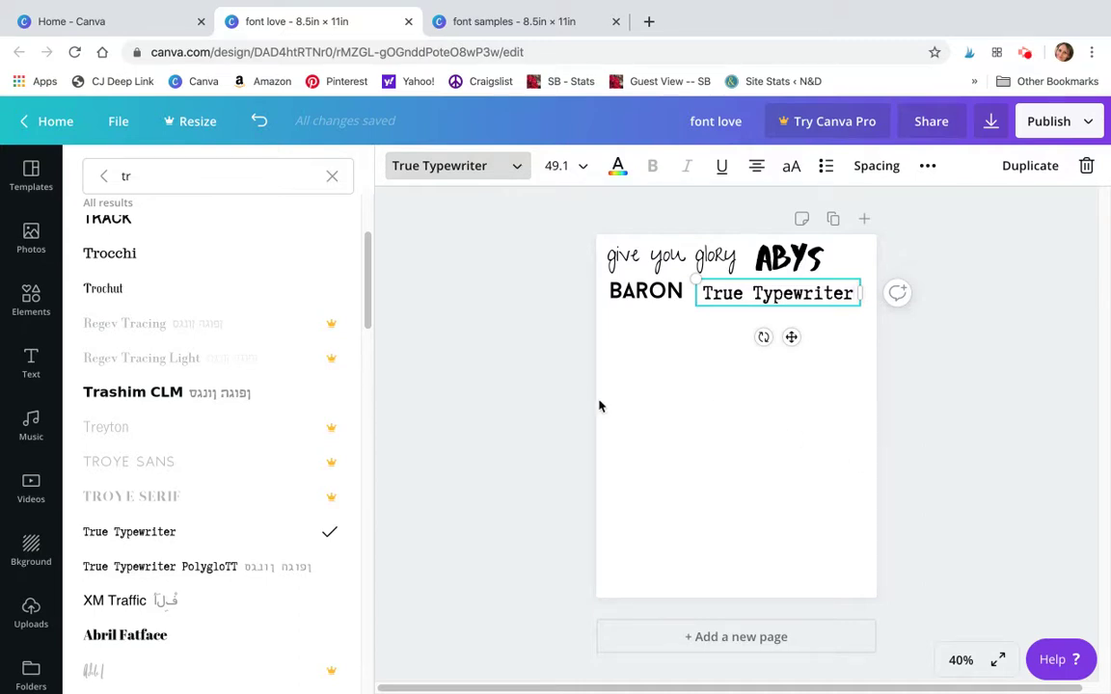
- Browse pages 1–4 of the font samples design, then return to the font love design
left_click(507, 26)
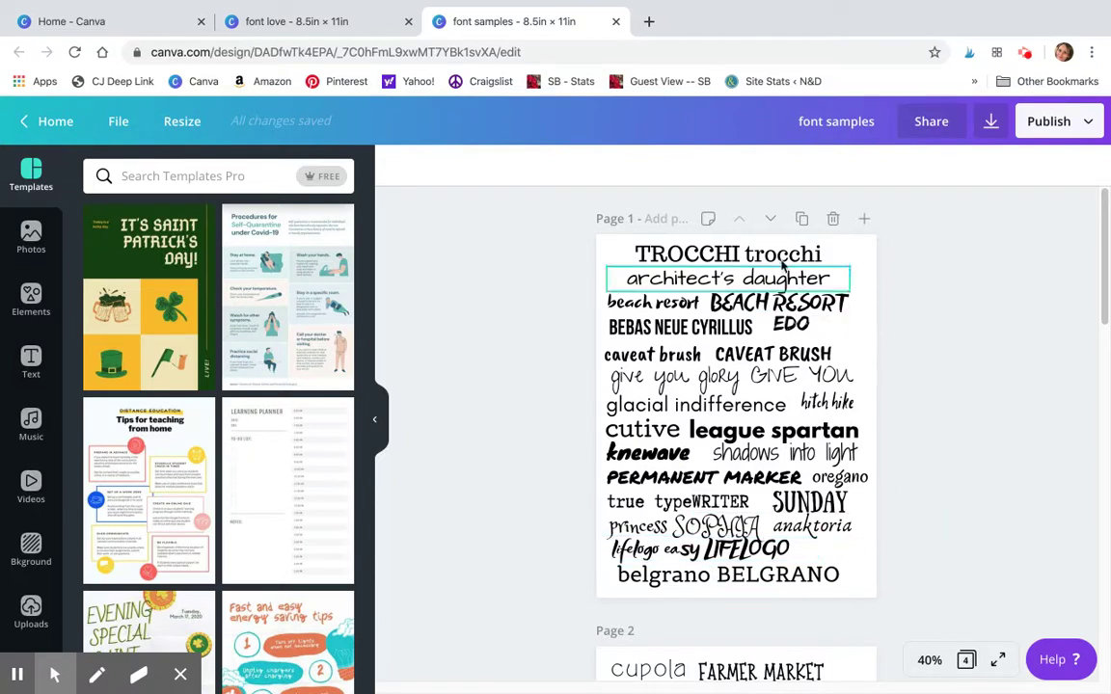
scroll(829, 432, "down", 1)
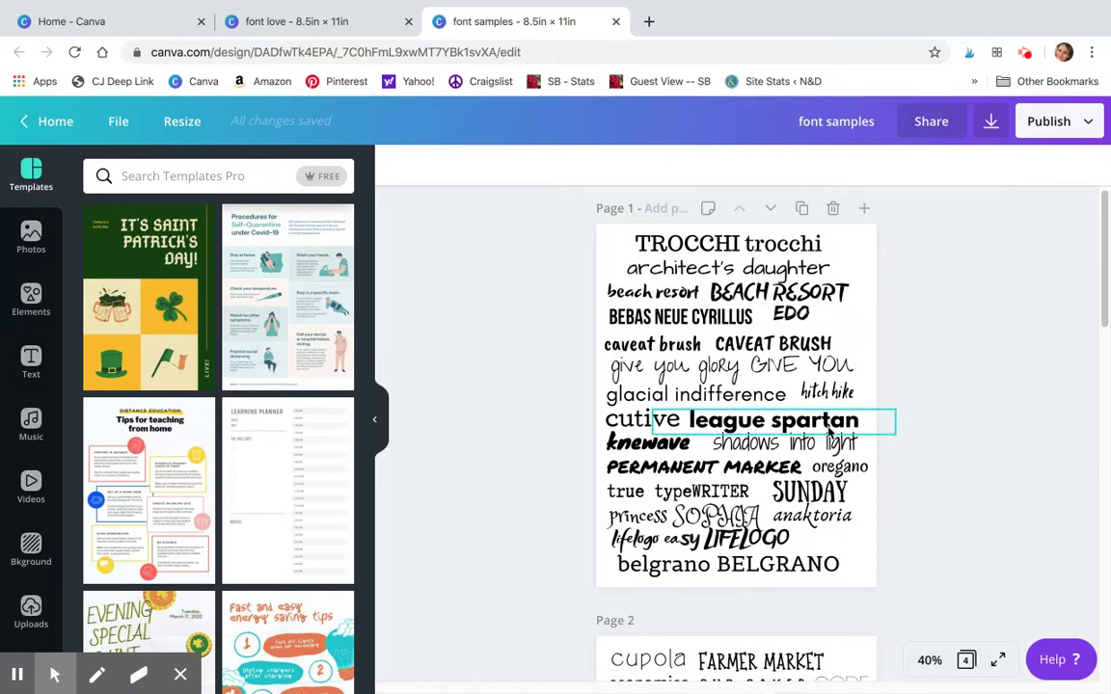
scroll(829, 431, "down", 4)
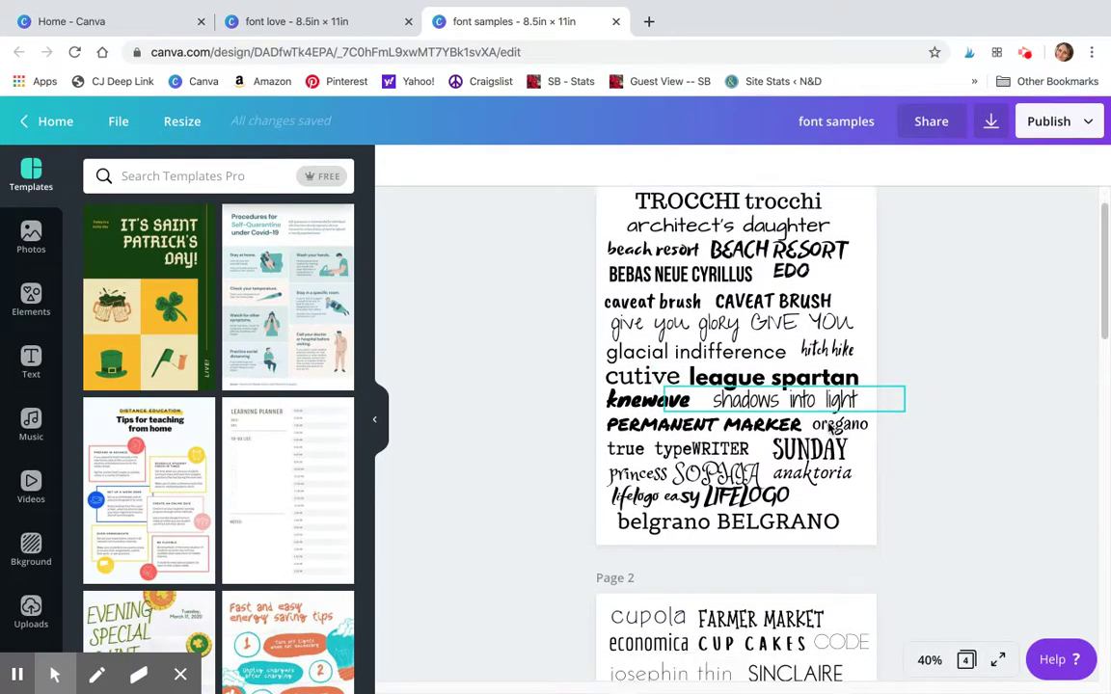
scroll(828, 420, "up", 3)
scroll(820, 444, "down", 8)
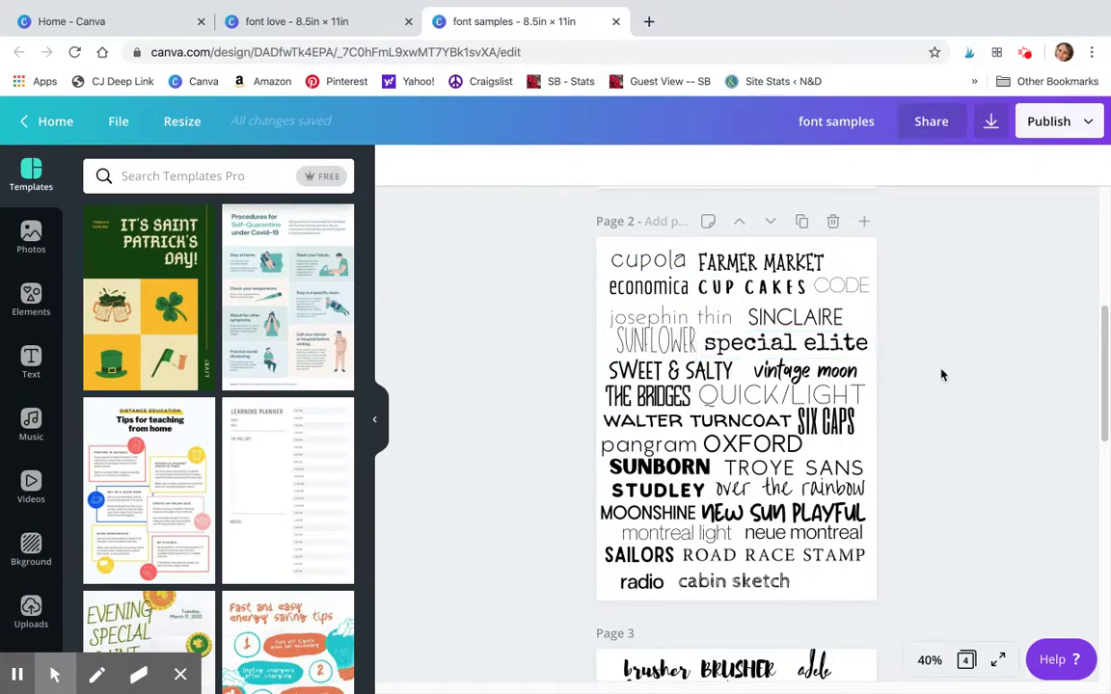
scroll(925, 386, "down", 3)
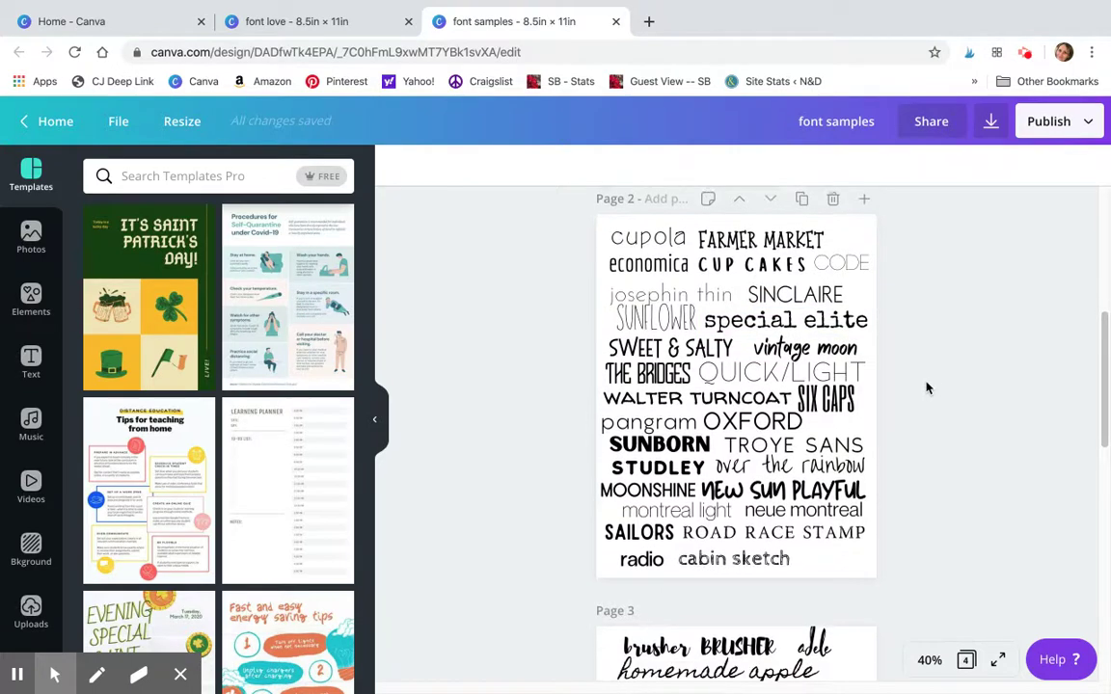
scroll(924, 385, "down", 7)
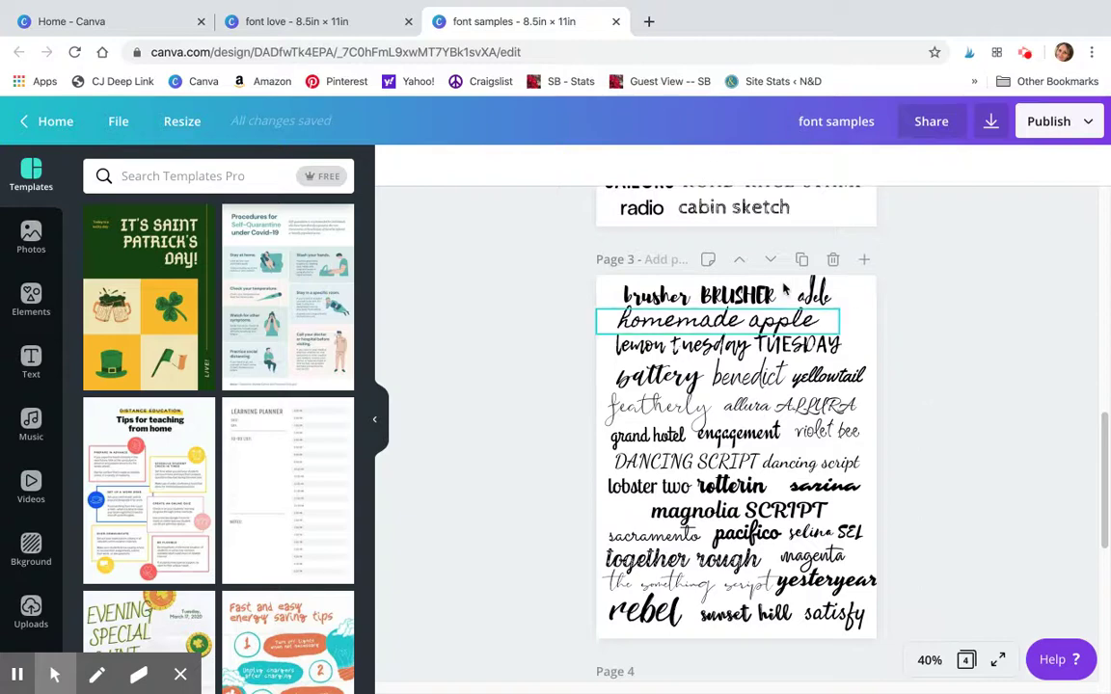
scroll(962, 421, "down", 9)
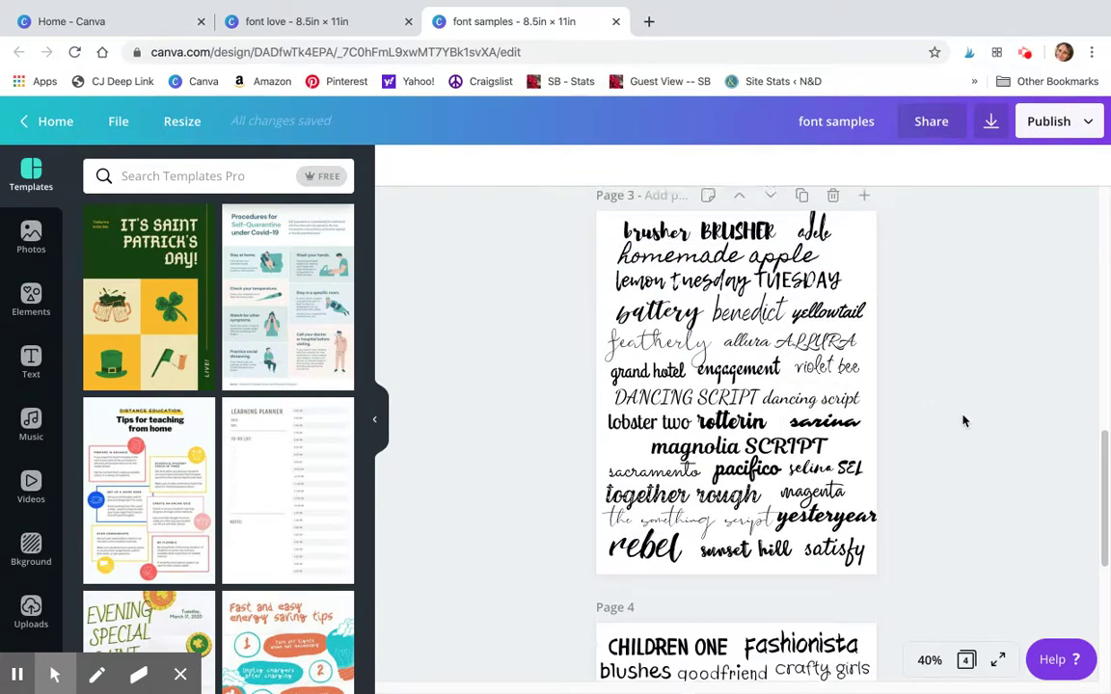
scroll(961, 422, "up", 11)
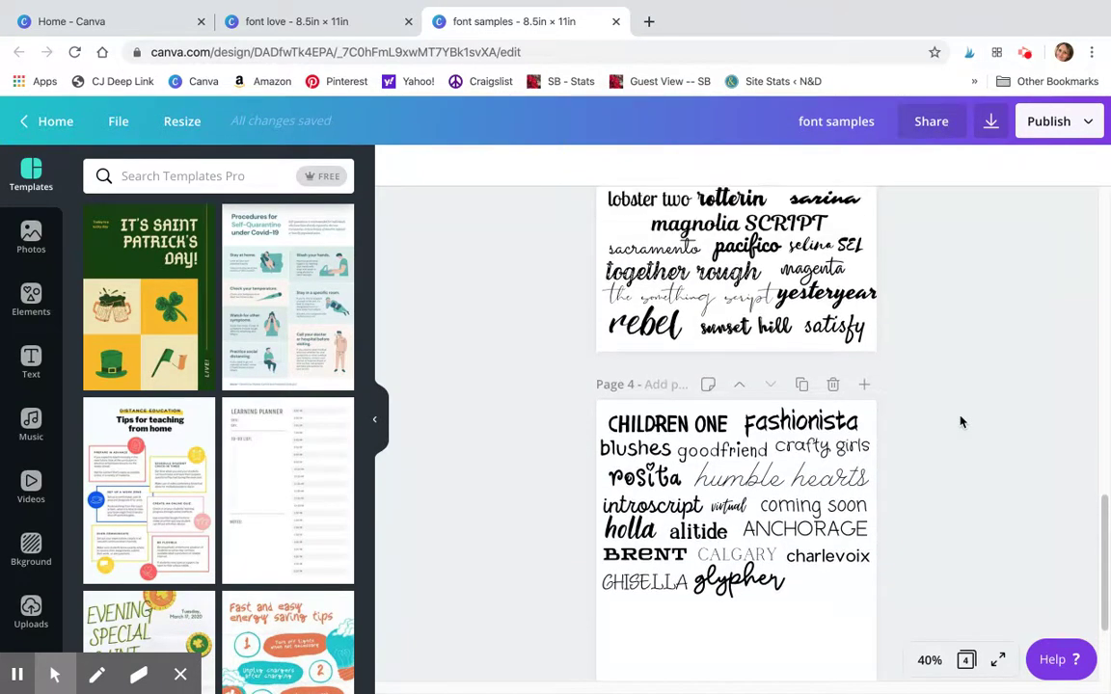
scroll(961, 422, "up", 18)
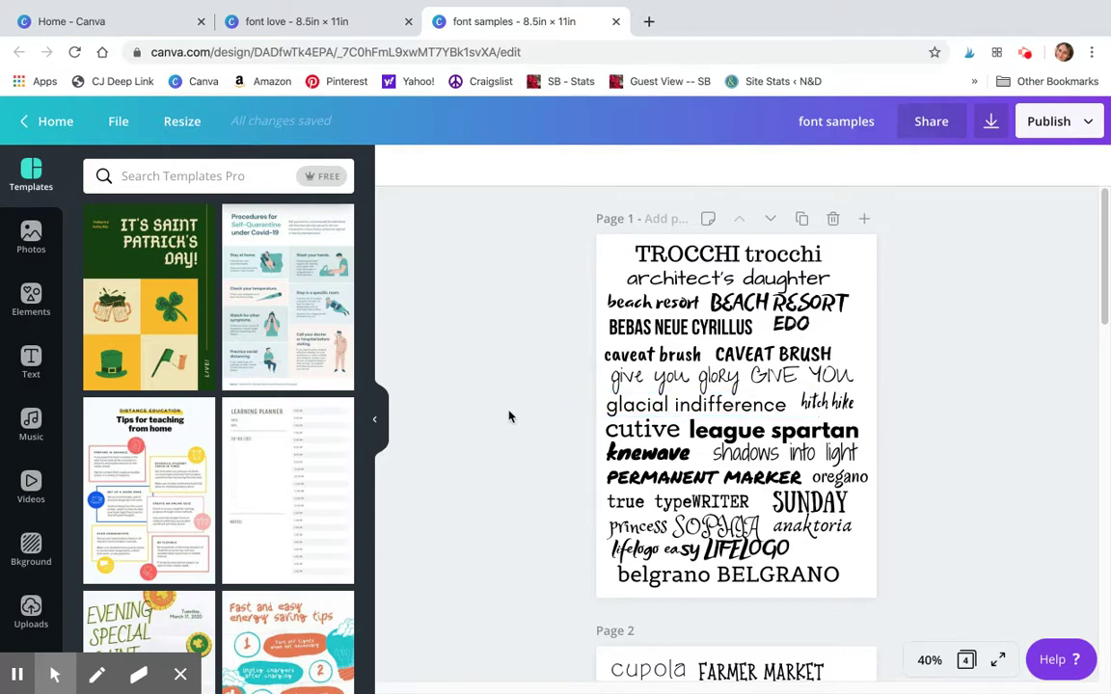
left_click(289, 21)
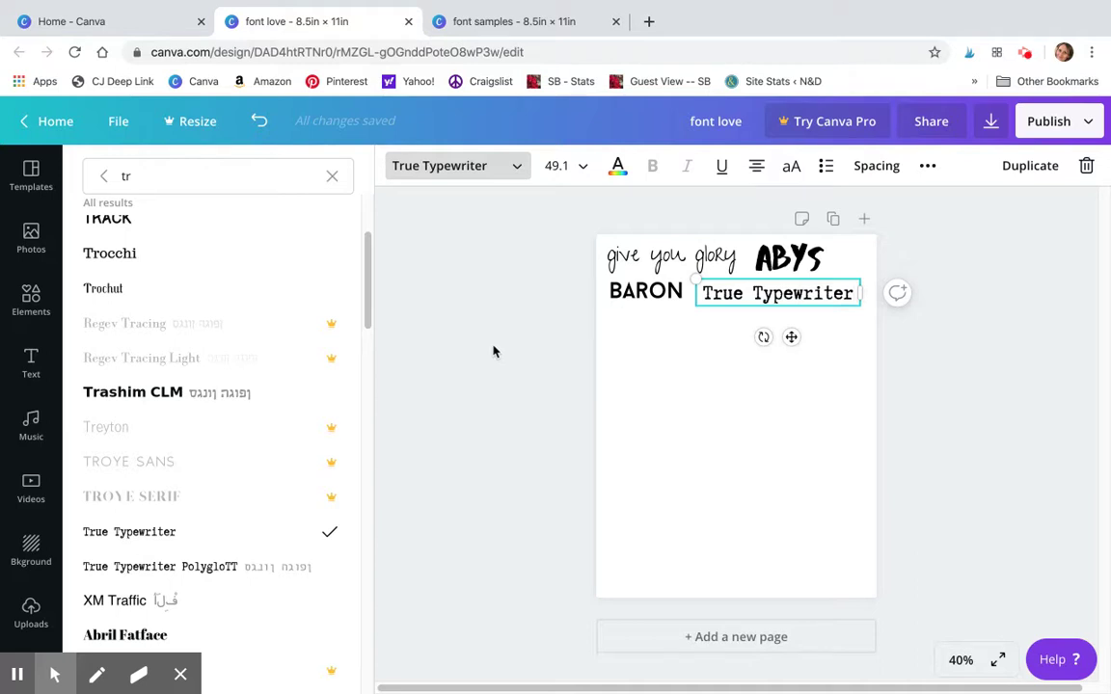
- Scroll the font results list back up to the top
scroll(316, 399, "up", 3)
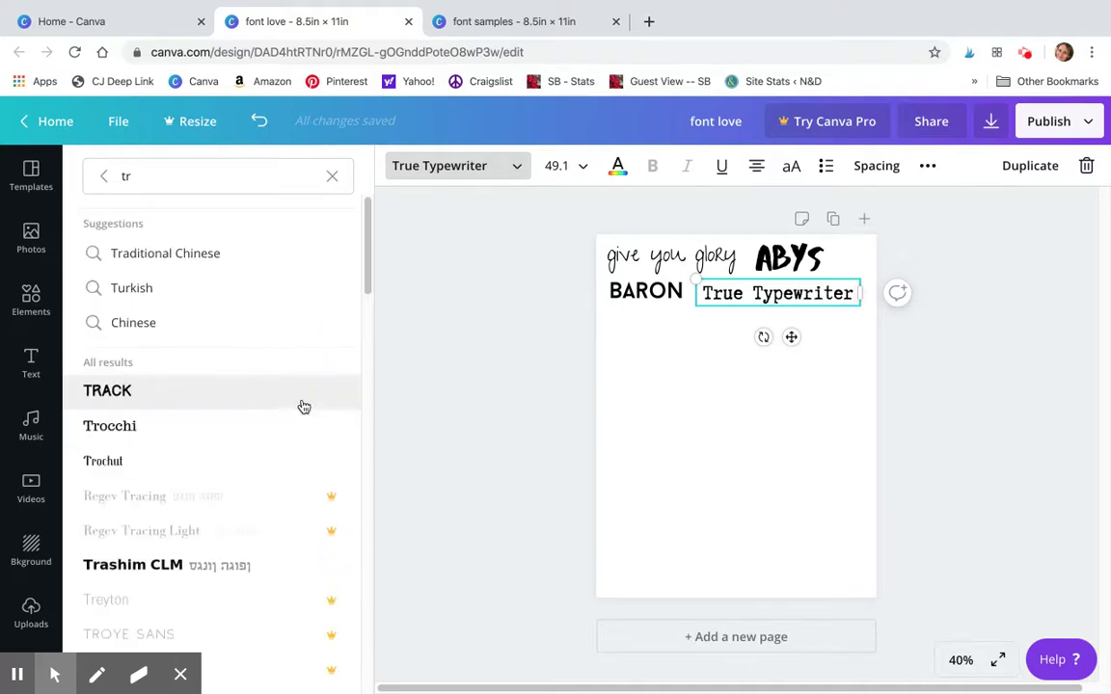